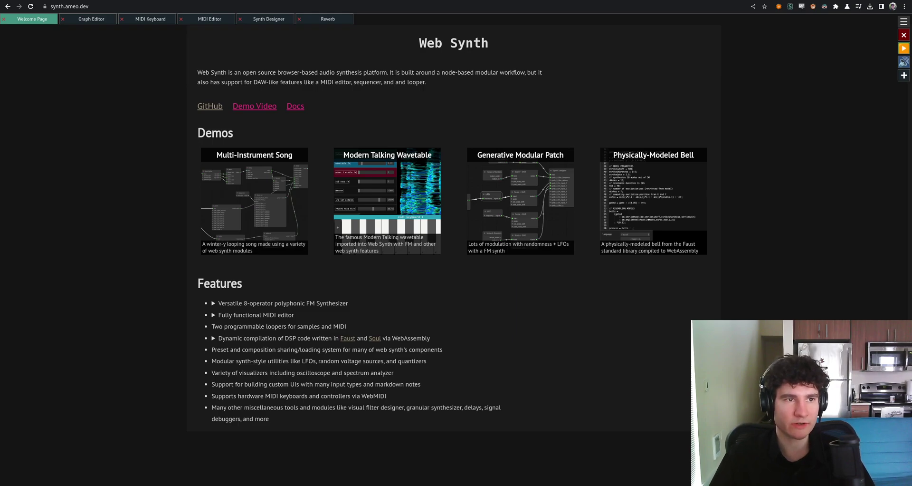
key(ctrl+l)
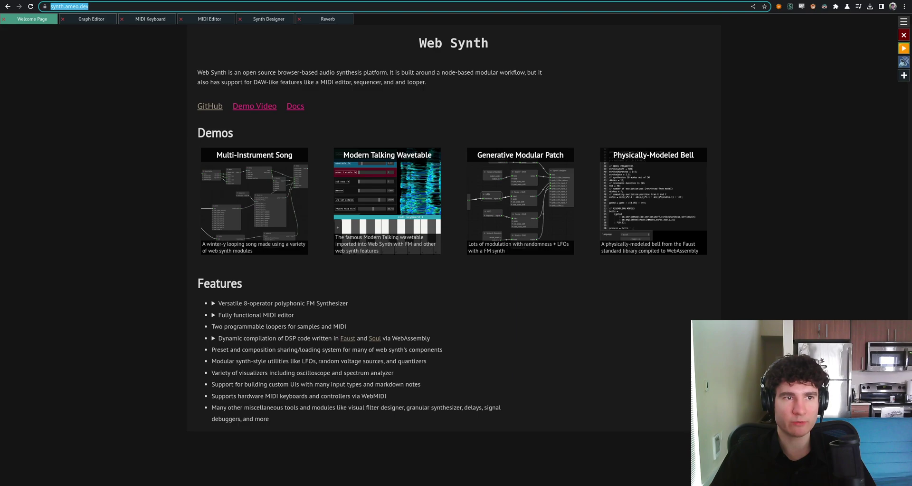
key(Escape)
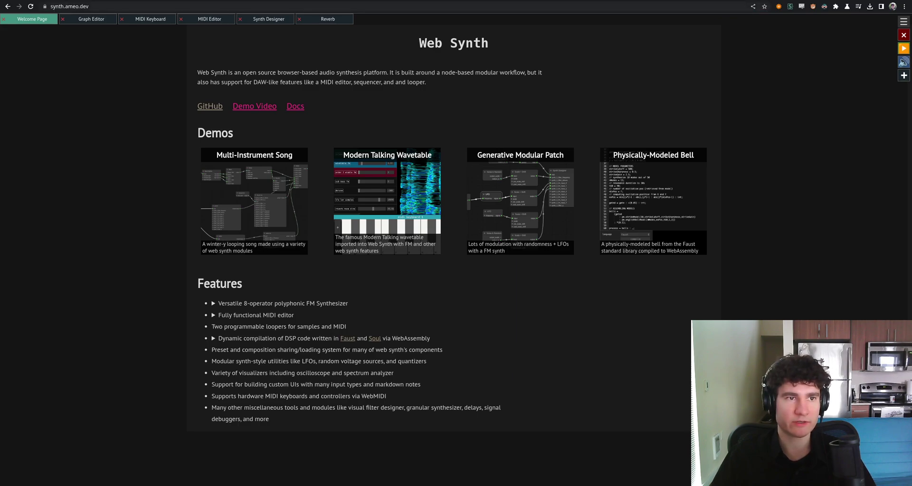
key(ctrl+l)
key(Escape)
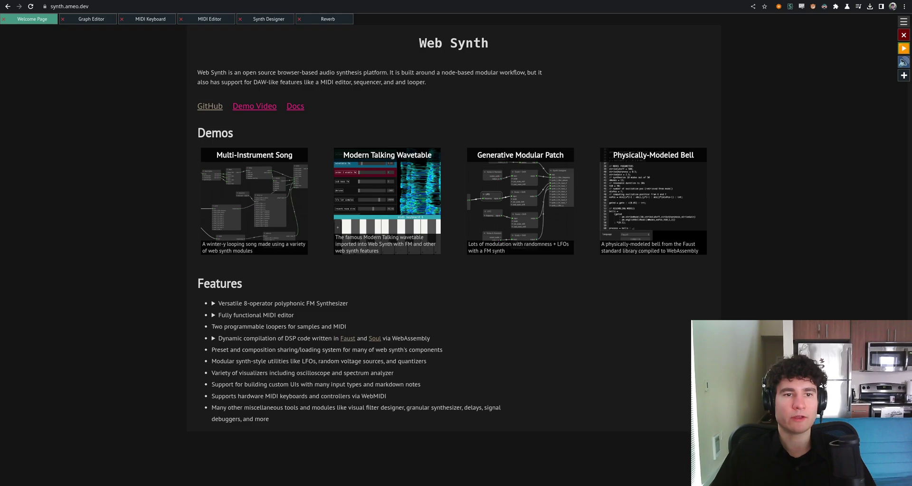
triple_click(454, 43)
click(454, 43)
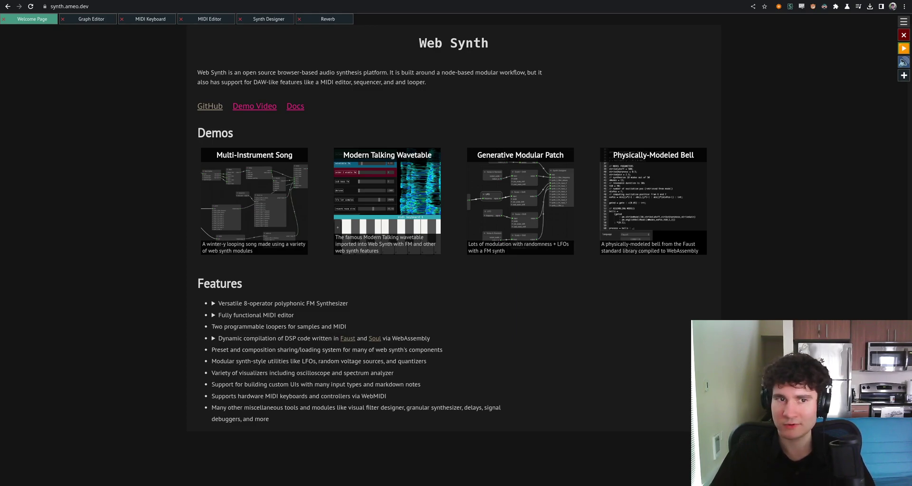
Set the constant detune value in the Synth Designer to -1200.
click(268, 19)
drag(252, 215, 213, 214)
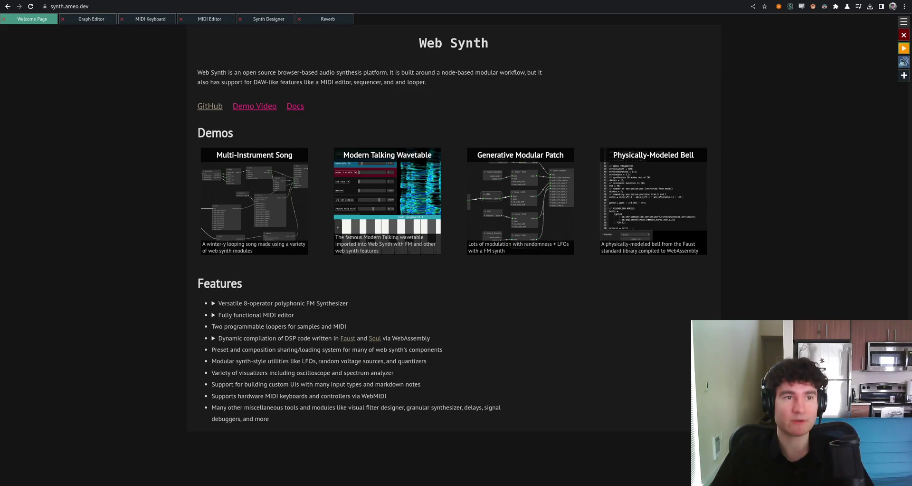
Reposition the MIDI Keyboard, first Scale + Shift and second LFO nodes slightly in the graph editor.
click(91, 19)
drag(285, 266, 325, 271)
drag(210, 127, 221, 128)
drag(136, 196, 139, 190)
drag(216, 190, 216, 187)
click(247, 266)
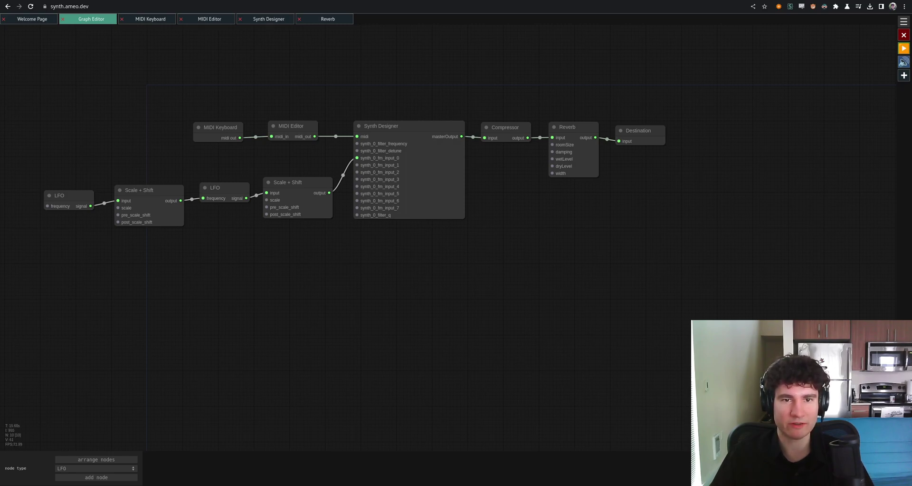
drag(220, 127, 217, 125)
Play the notes mapped to B, Z, N and comma on the MIDI keyboard and view the MIDI editor.
click(150, 19)
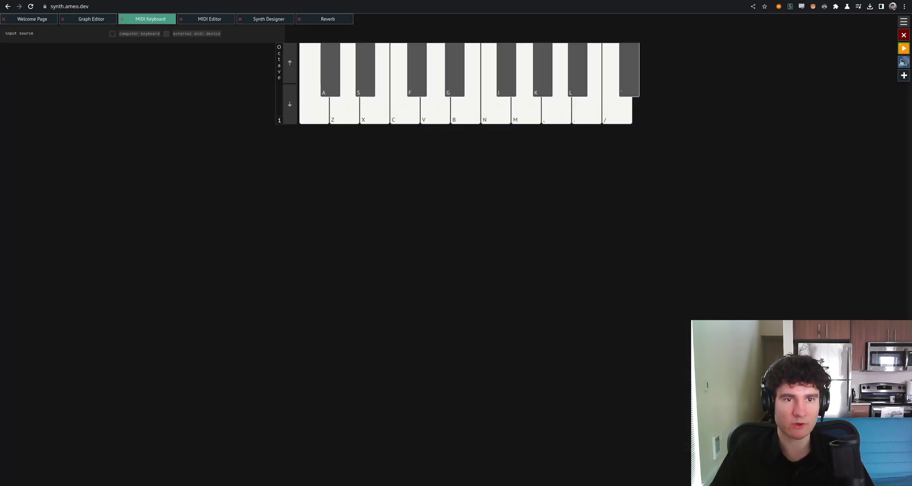
key(b)
key(z)
key(n)
key(comma)
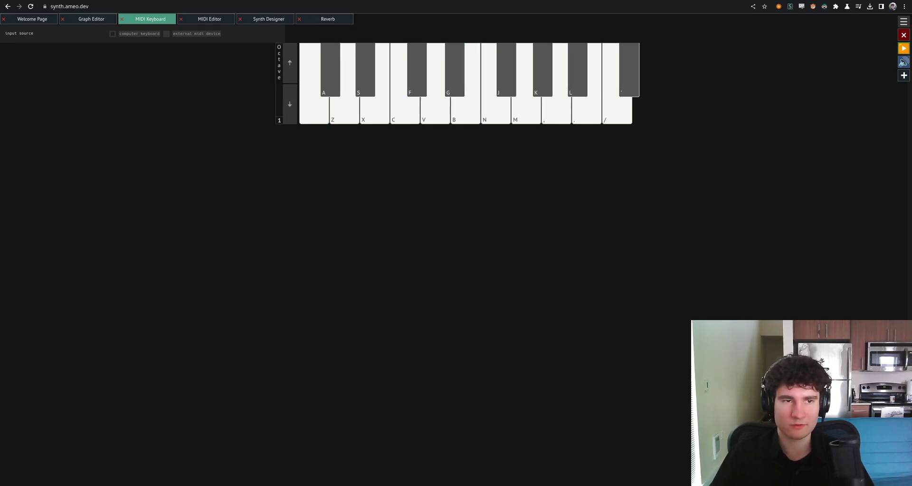
click(209, 19)
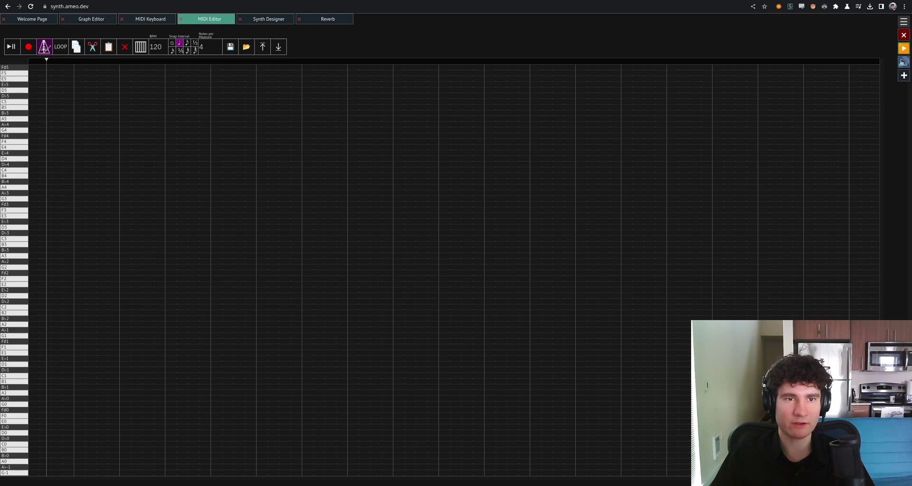
Set the constant detune value in the Synth Designer to 0 and show the main effect chain.
click(268, 19)
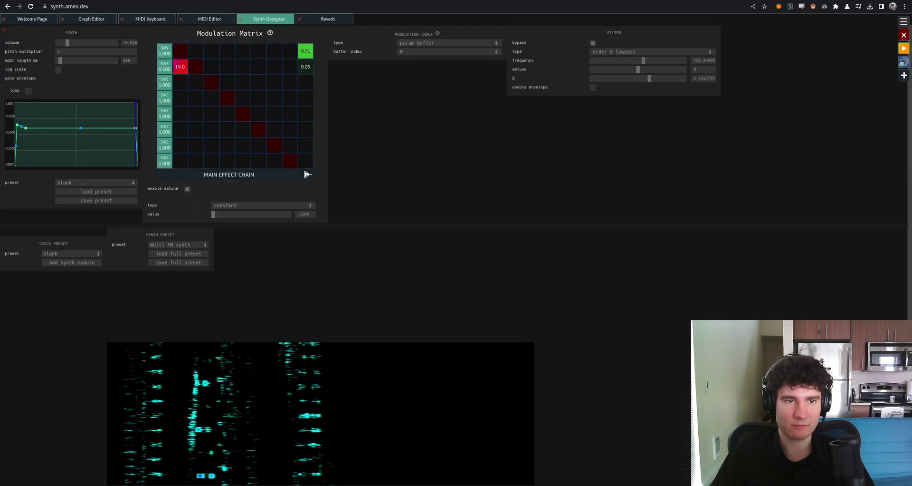
drag(213, 214, 251, 215)
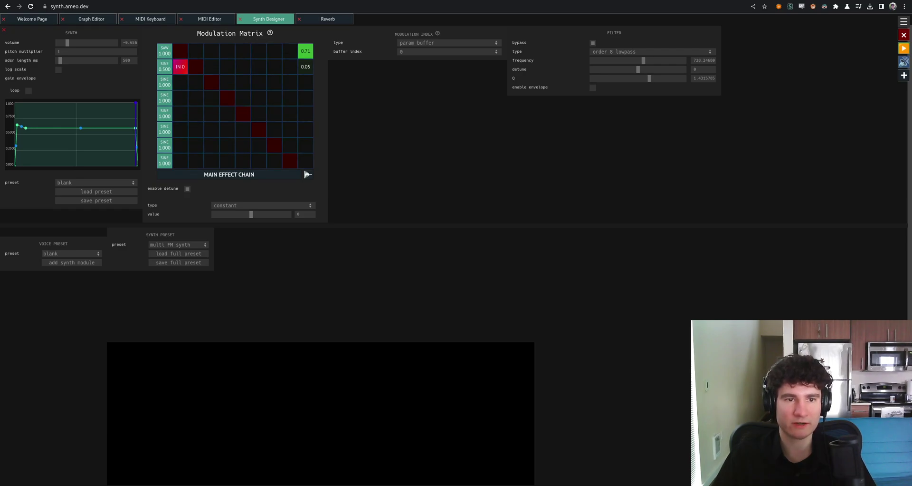
click(285, 175)
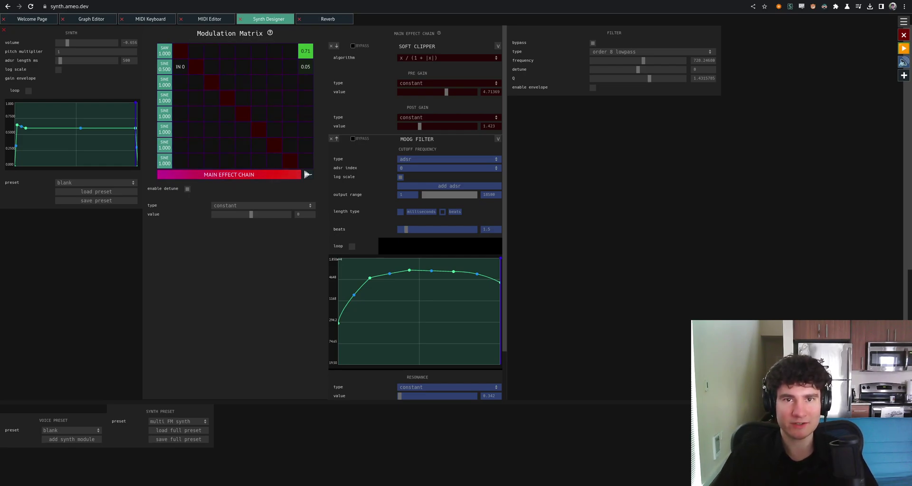
View the Reverb module's Soul code and the list of programs that can be loaded into it.
click(328, 19)
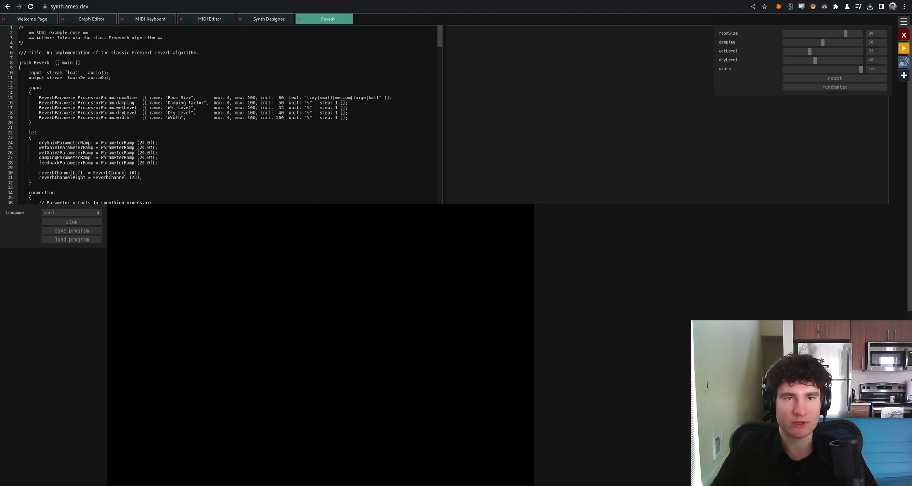
click(72, 240)
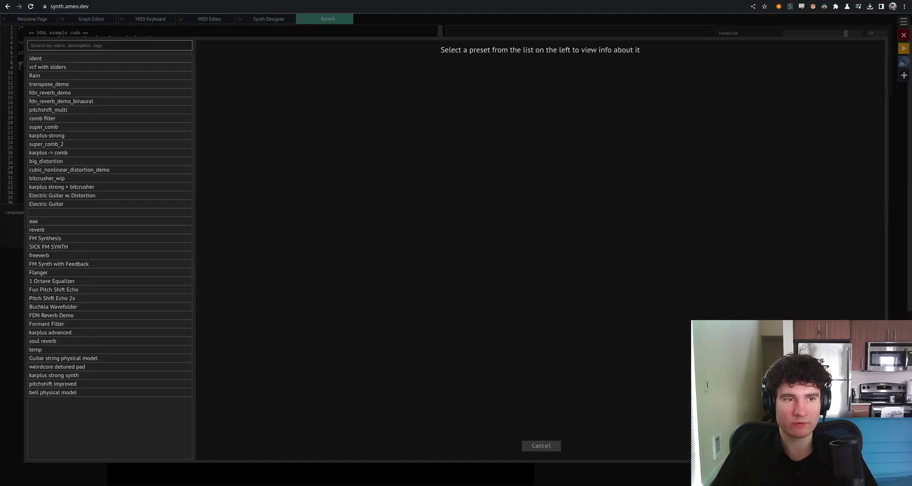
key(Escape)
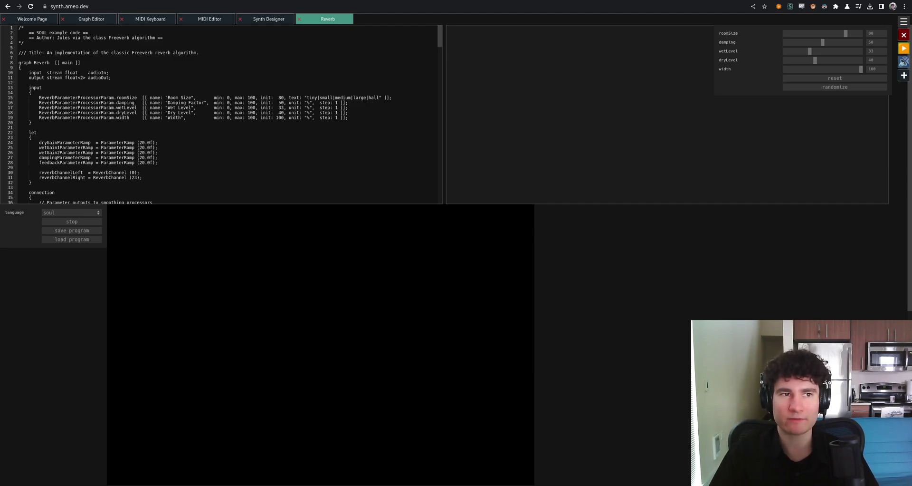
Show the Reverb node's parameters in the graph editor and move the Destination node slightly.
click(91, 19)
drag(428, 285, 332, 289)
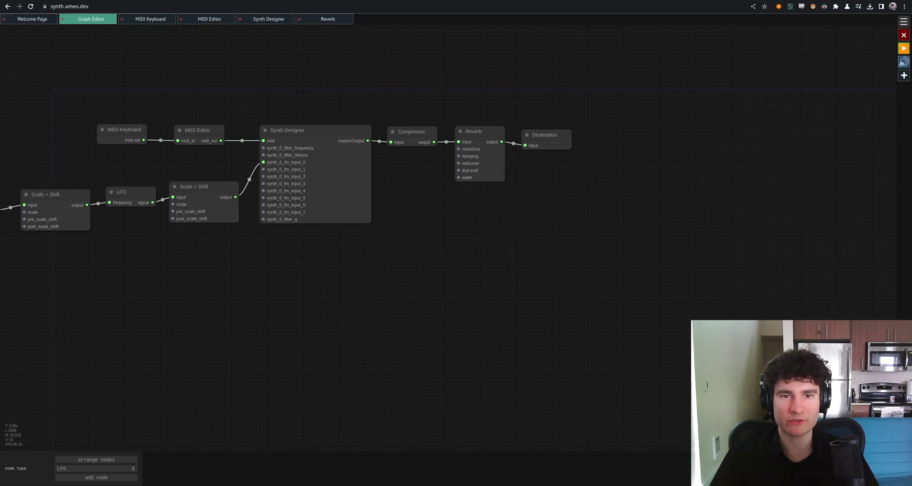
click(481, 152)
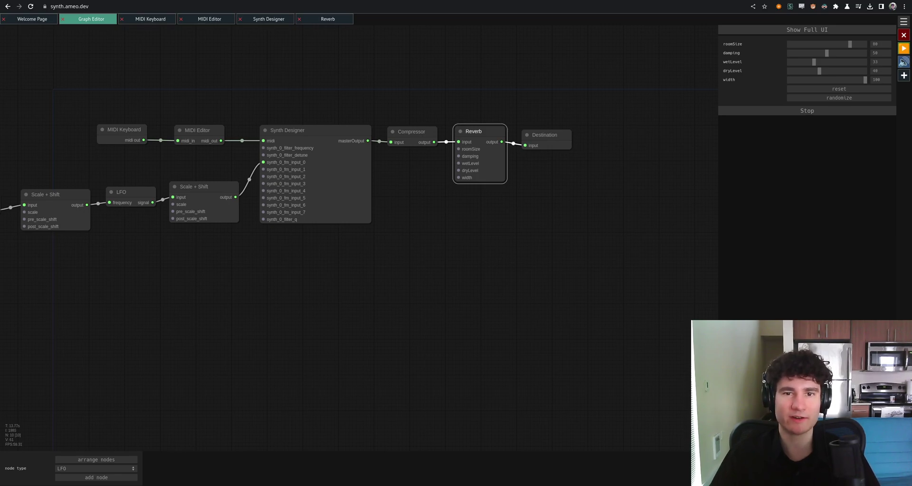
drag(546, 136, 552, 130)
key(Escape)
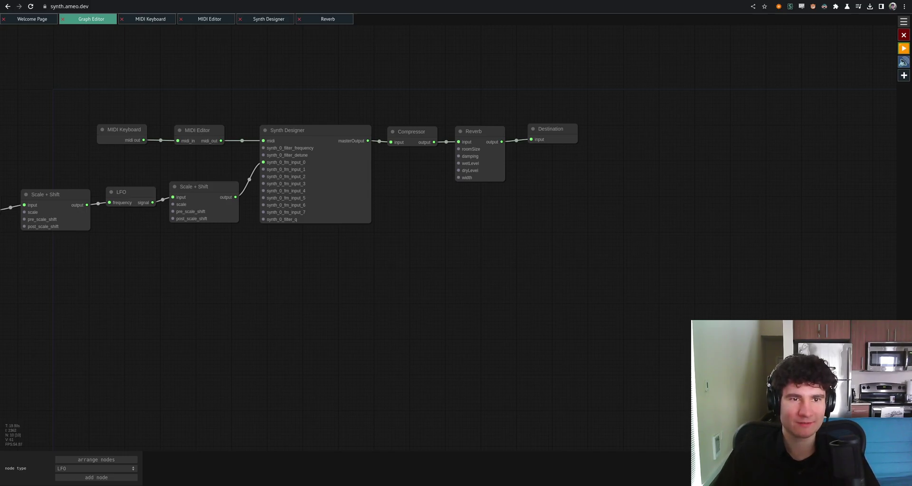
Open the Synth Designer from its graph node to inspect operator 1's configuration, and return to the graph.
double_click(315, 157)
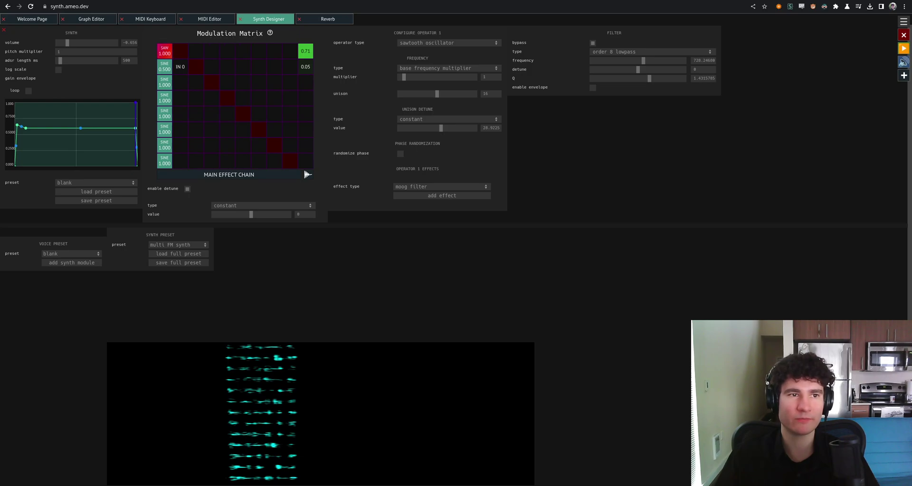
click(91, 19)
drag(247, 275, 388, 265)
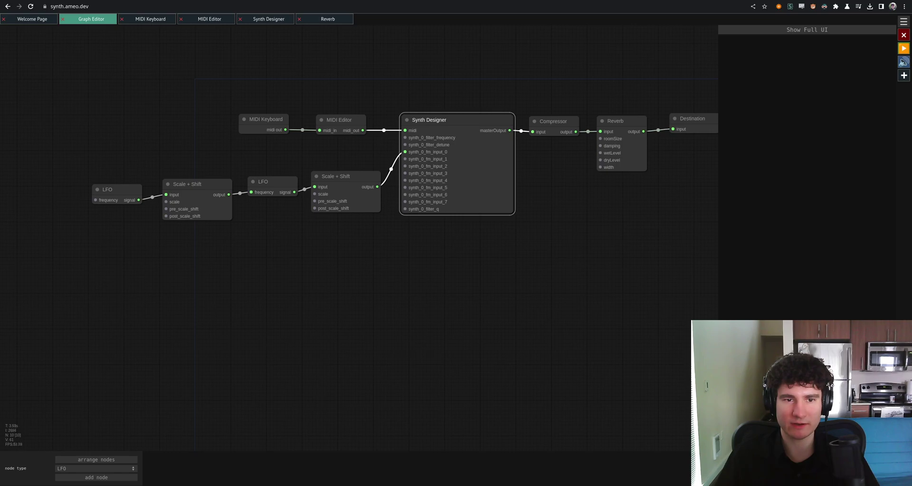
click(269, 19)
click(91, 19)
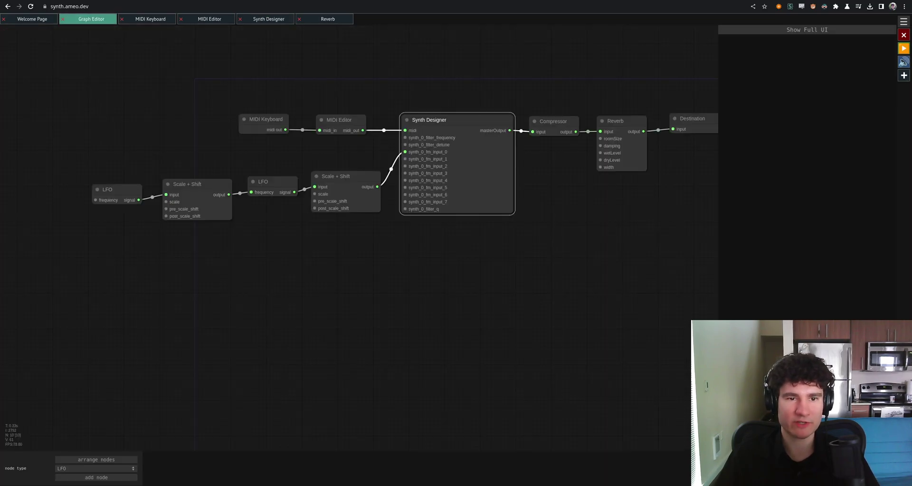
Disconnect the second Scale + Shift node's output from synth_0_fm_input_0 and connect it again.
click(405, 152)
click(387, 259)
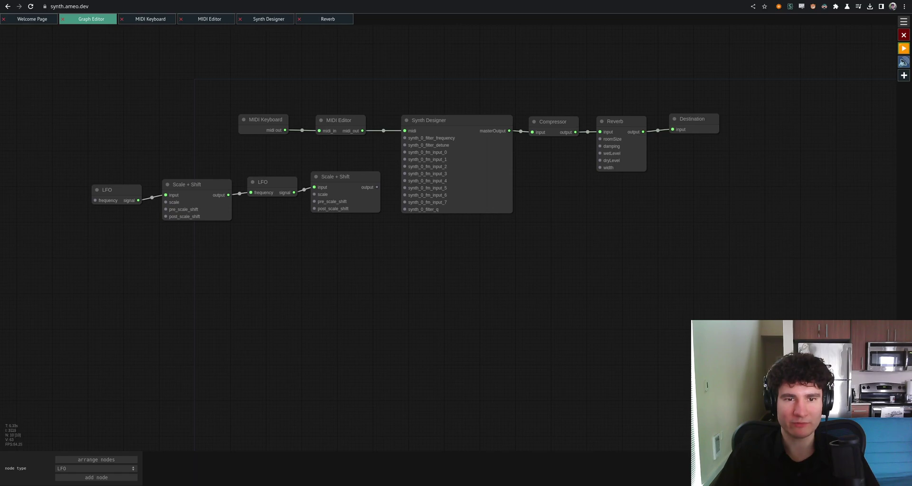
drag(377, 187, 406, 153)
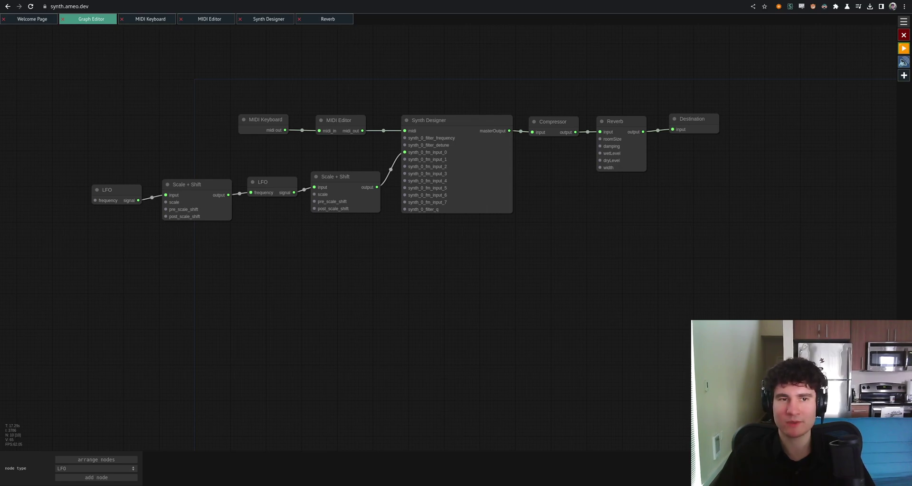
Add a composition sharing module and open its form for sharing the current composition.
key(ctrl+l)
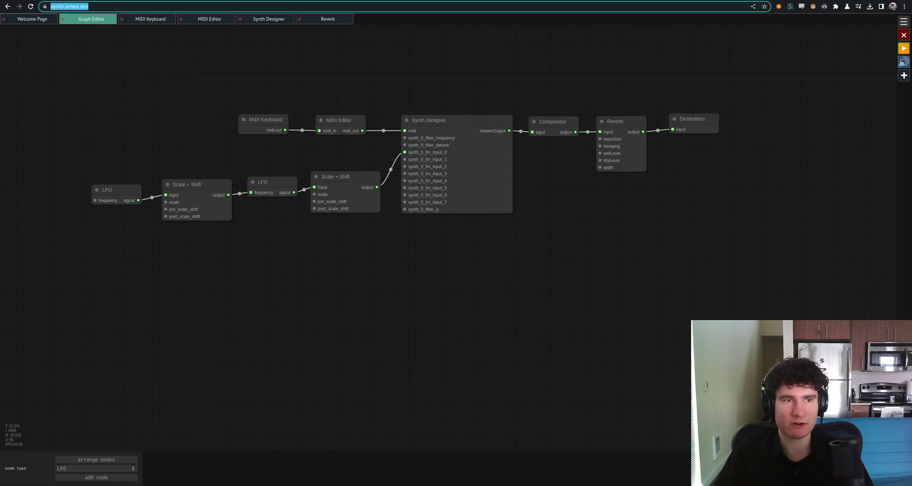
click(904, 75)
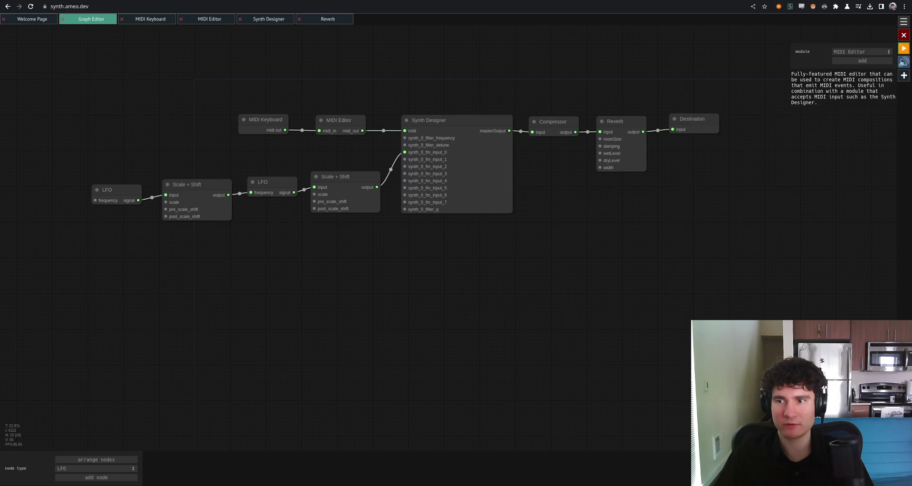
click(863, 51)
click(862, 75)
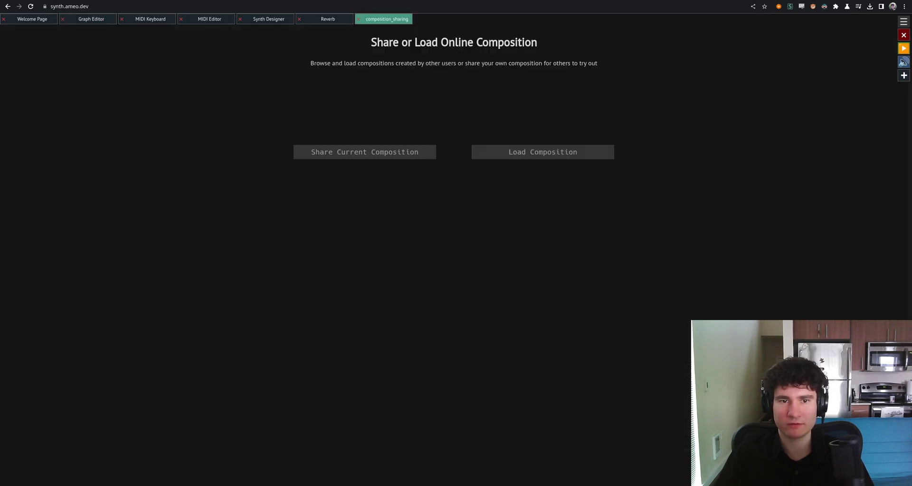
click(365, 152)
key(Escape)
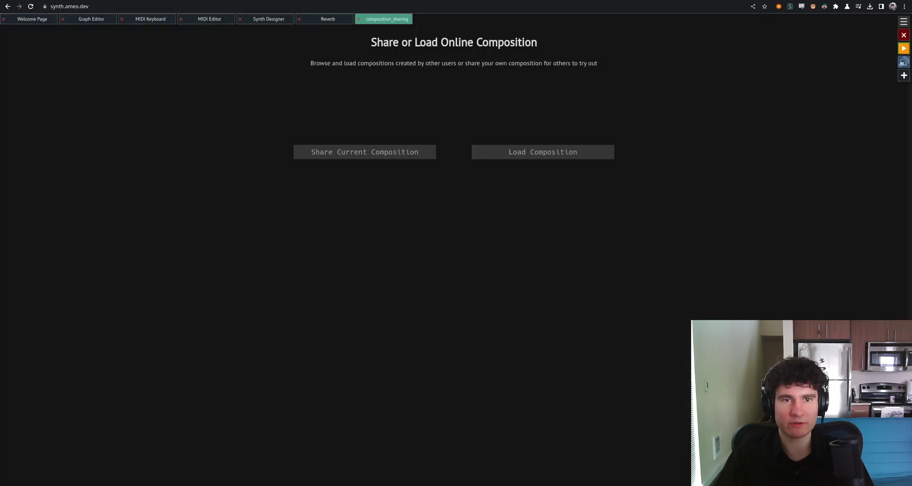
Close the composition sharing module and load the Modern Talking Wavetable demo from the welcome page.
click(359, 19)
key(F5)
click(32, 19)
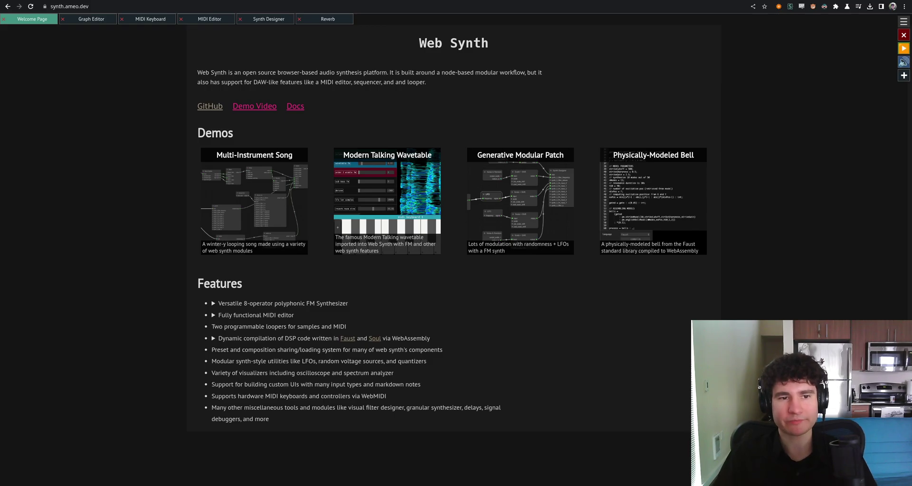
click(387, 199)
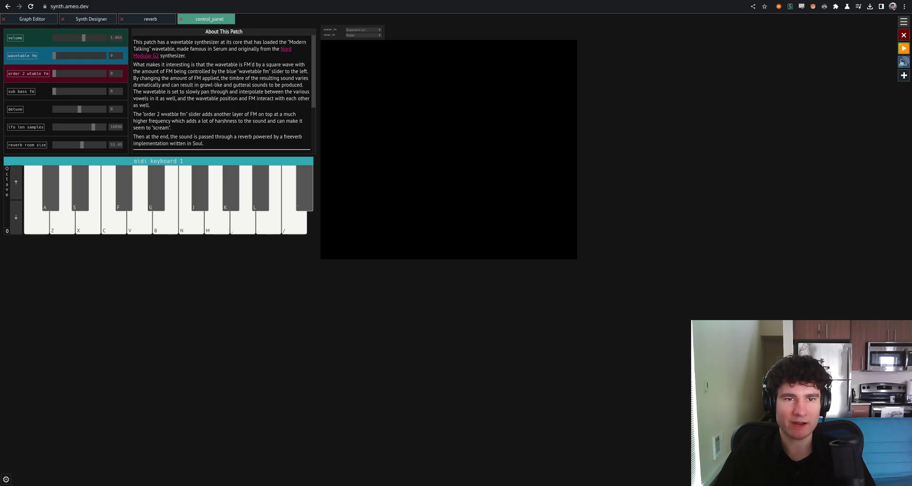
Inspect the first synth's operator 2 wavetable configuration and its wavetable import dialog without uploading anything.
click(91, 19)
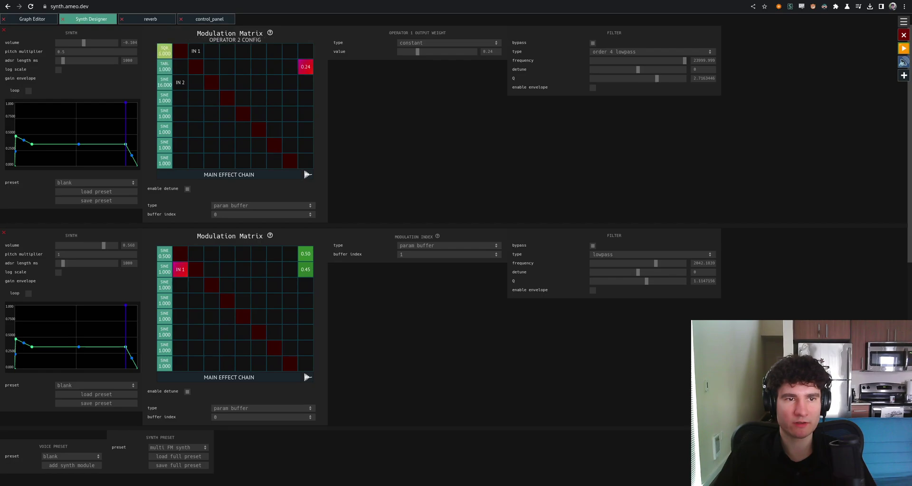
click(165, 66)
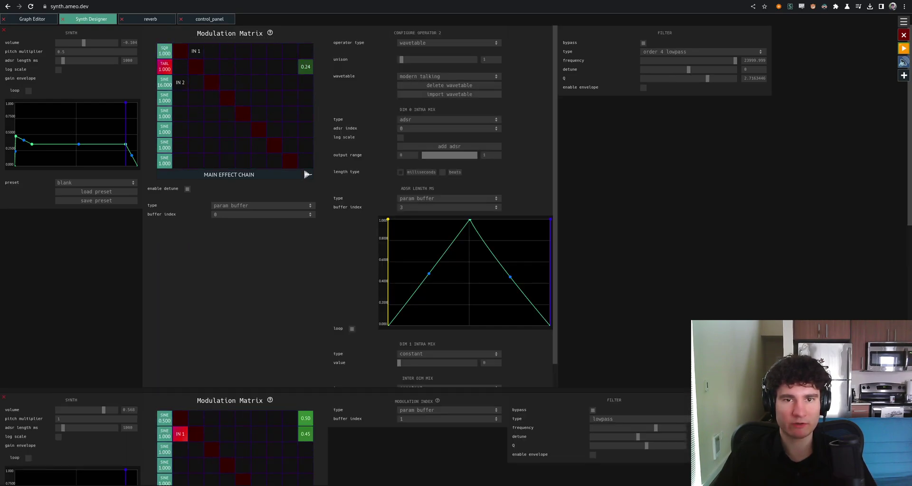
click(449, 94)
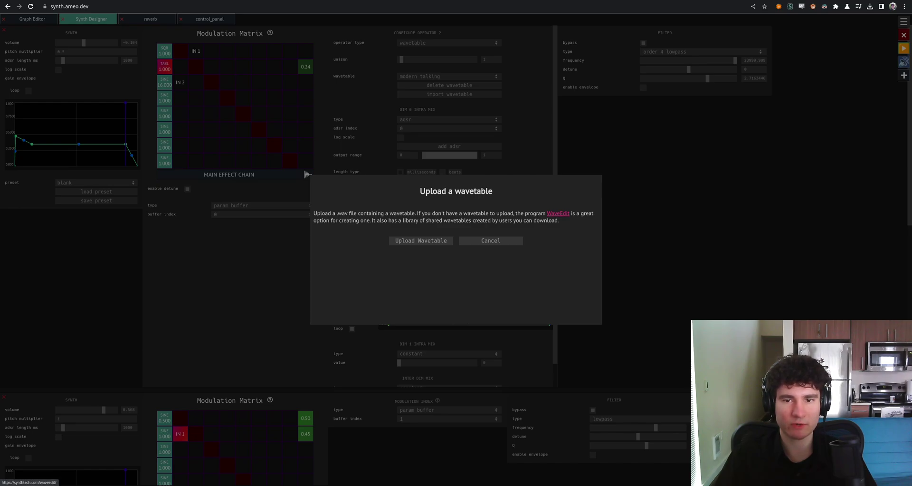
click(491, 241)
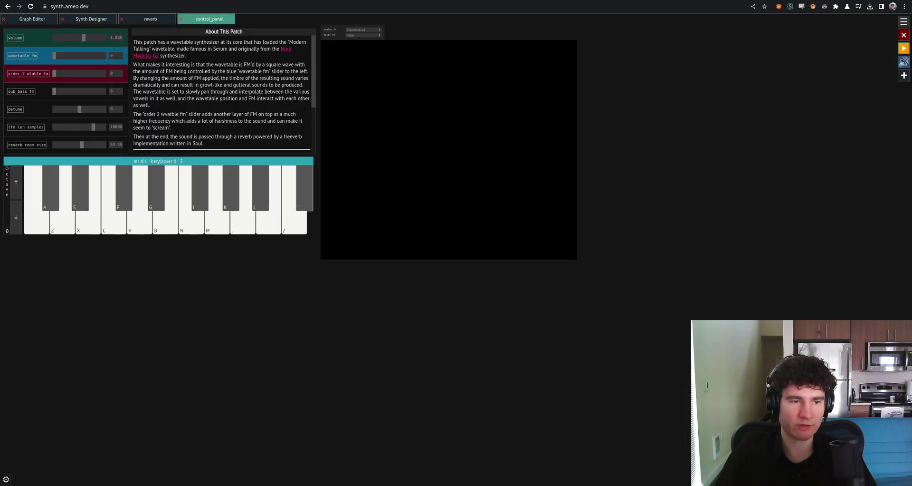
Turn on edit mode for the demo's control panel so its sliders and note can be configured.
click(5, 479)
click(74, 473)
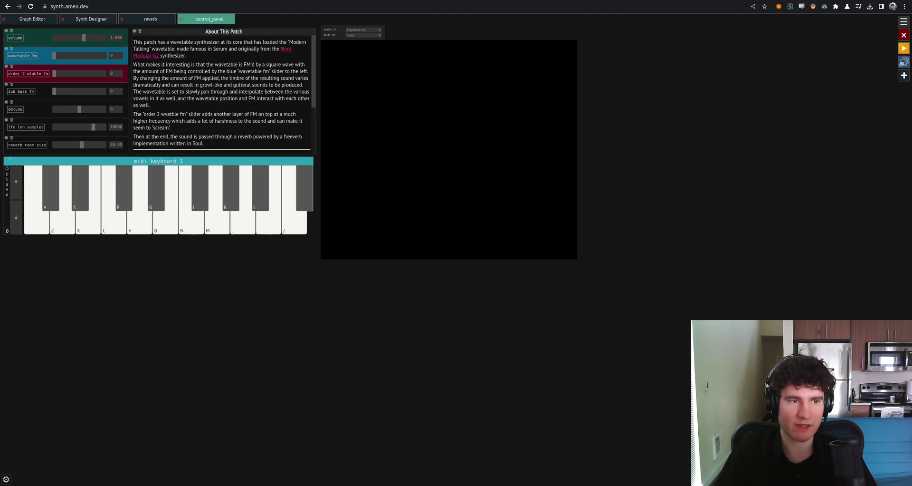
mouse_move(6, 137)
mouse_down()
mouse_move(87, 297)
mouse_move(10, 166)
mouse_move(6, 137)
mouse_up()
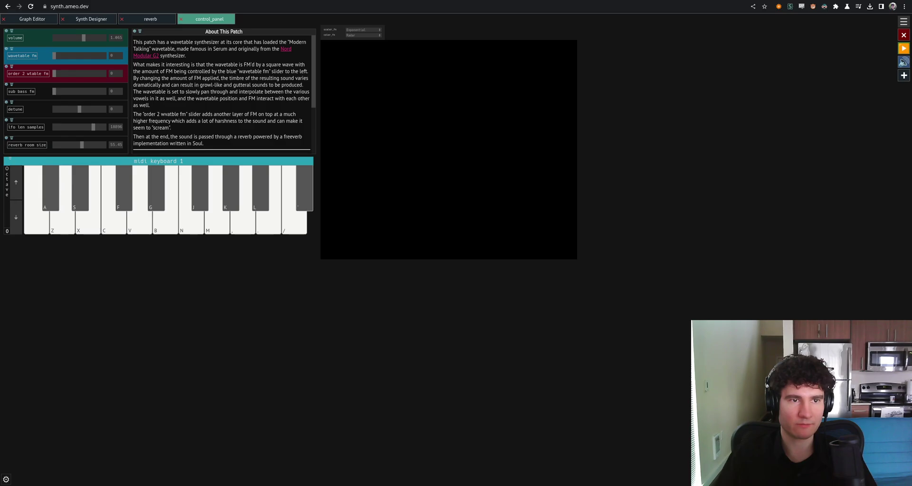
scroll(228, 142, down, 3)
scroll(228, 142, up, 3)
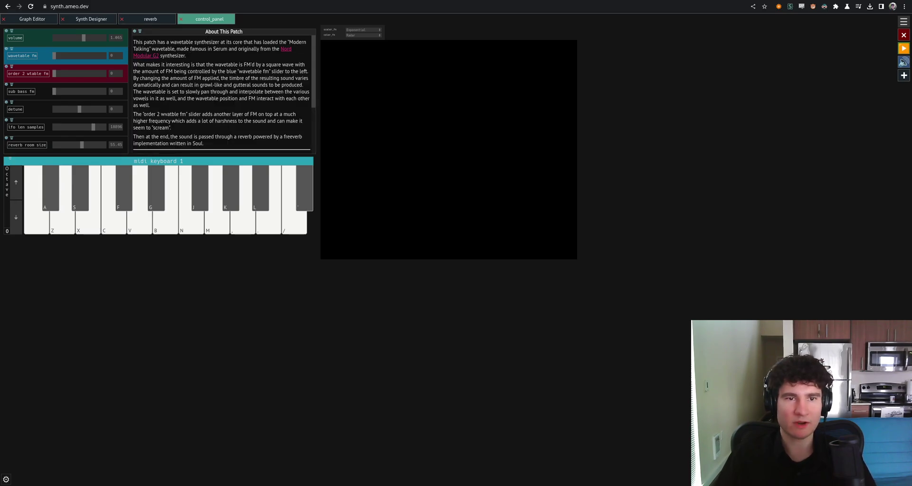
scroll(228, 142, down, 2)
scroll(228, 142, up, 2)
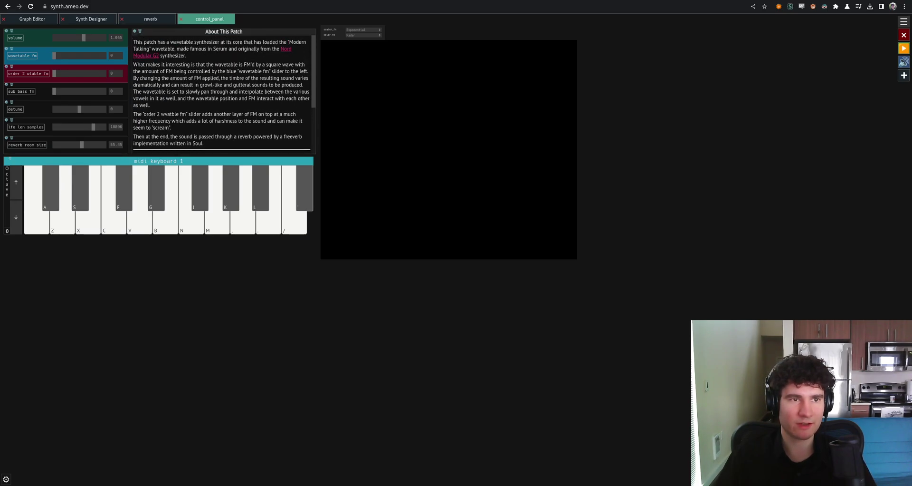
Show the graph and reposition the control_panel node so its connections to the Synth Designer are in view.
click(32, 19)
drag(143, 71, 139, 220)
drag(209, 219, 165, 200)
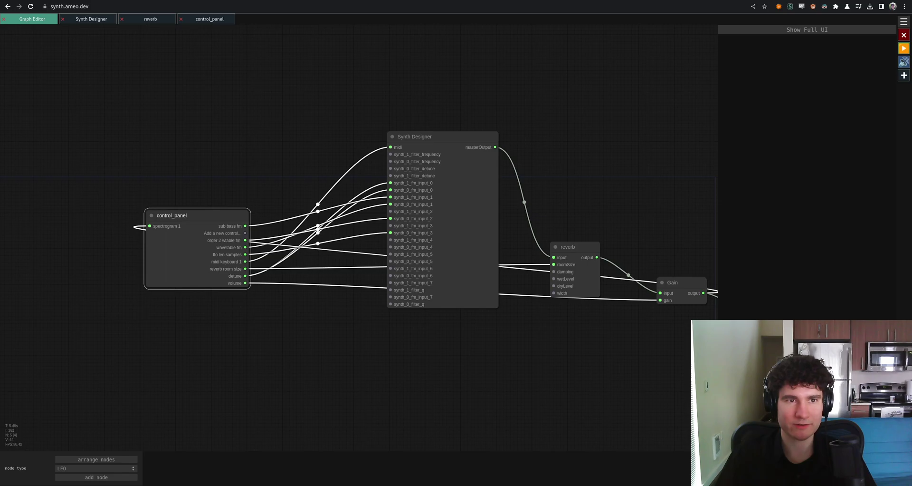
Return to the control panel and play a few notes on its MIDI keyboard to audition the patch.
click(209, 19)
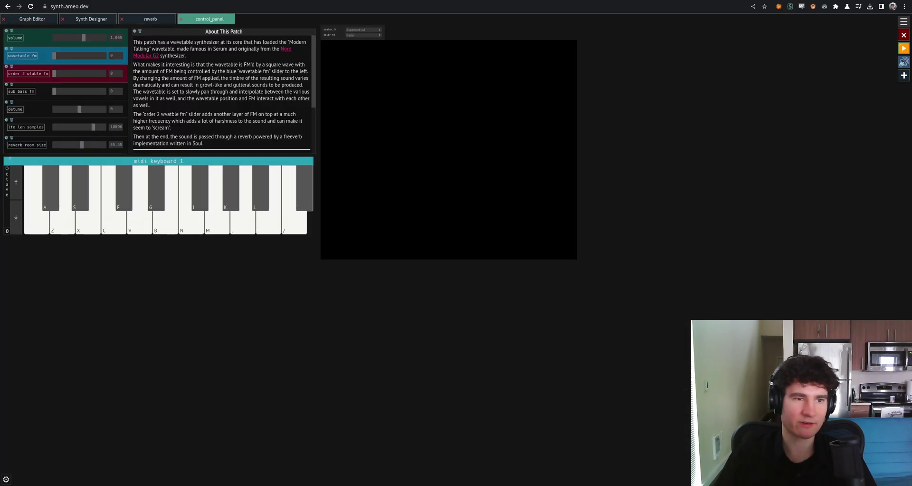
key(v)
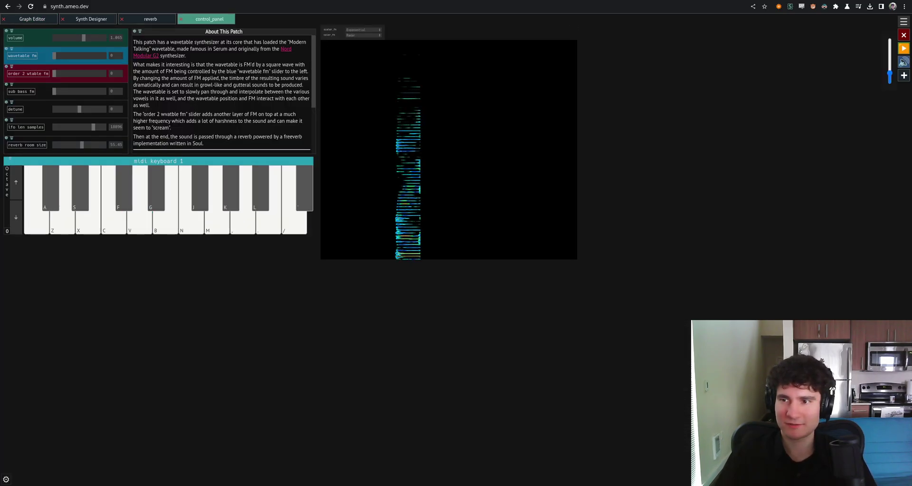
key(v)
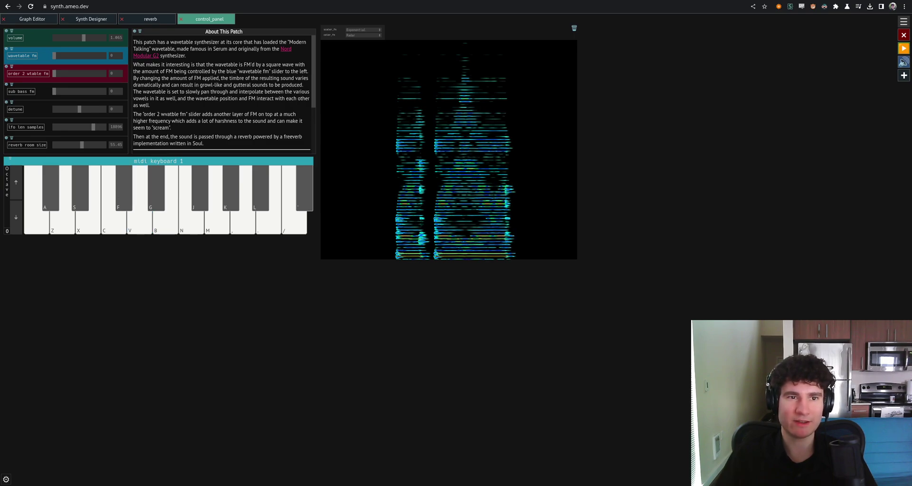
key(c)
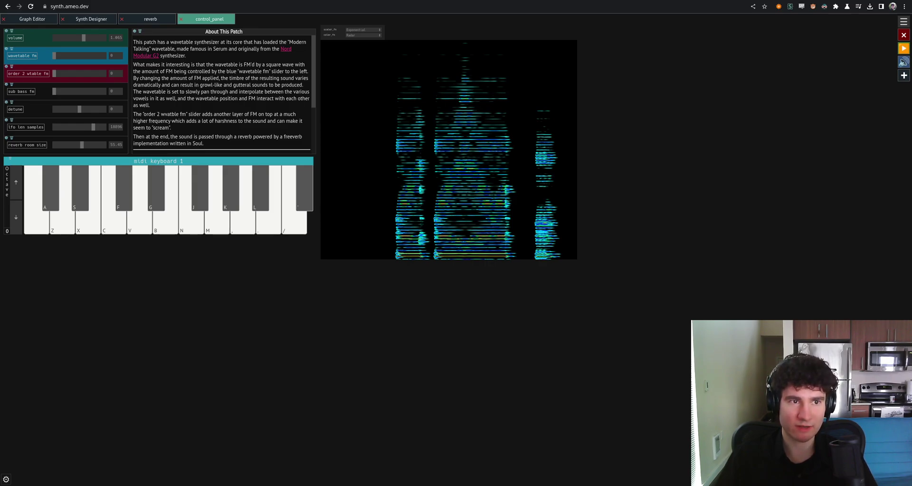
Glance at the Synth Designer, then play a control panel note while sweeping the wavetable fm slider and returning it to 0.
click(92, 19)
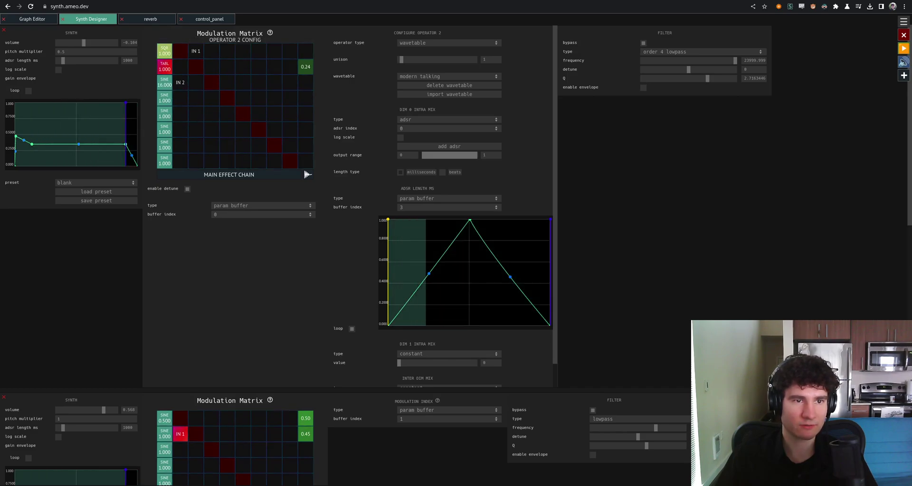
click(209, 19)
key(c)
mouse_move(54, 55)
mouse_down()
mouse_move(94, 56)
mouse_move(54, 55)
mouse_up()
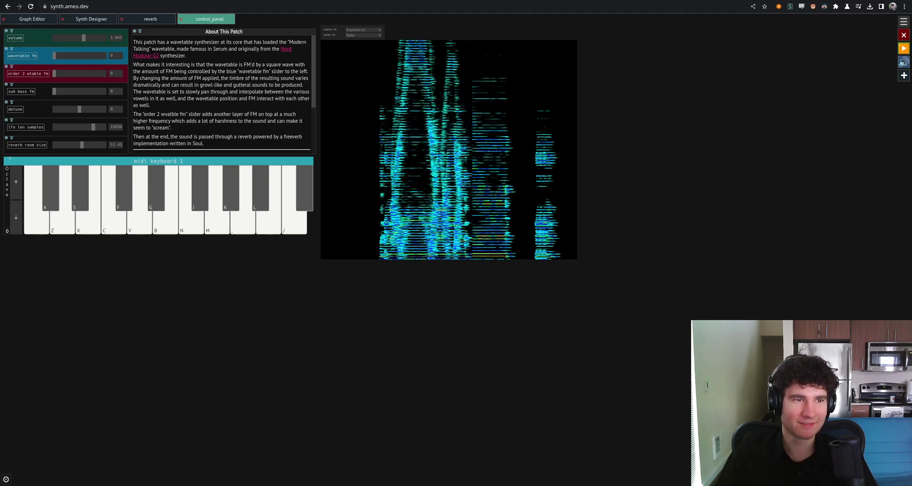
Tidy the graph by moving the control_panel, reverb, Gain and Destination nodes closer to the Synth Designer node.
click(32, 19)
drag(456, 361, 302, 322)
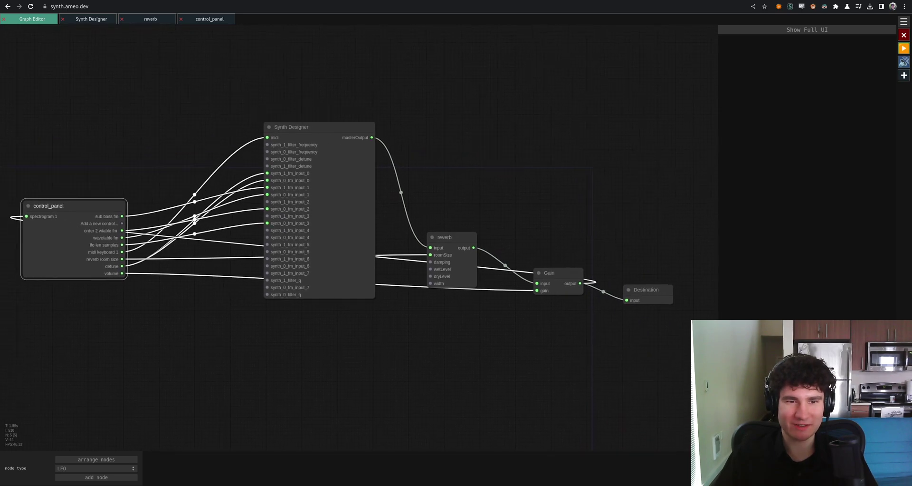
drag(143, 209, 215, 202)
drag(521, 239, 506, 206)
drag(627, 275, 594, 245)
drag(708, 290, 670, 250)
click(665, 308)
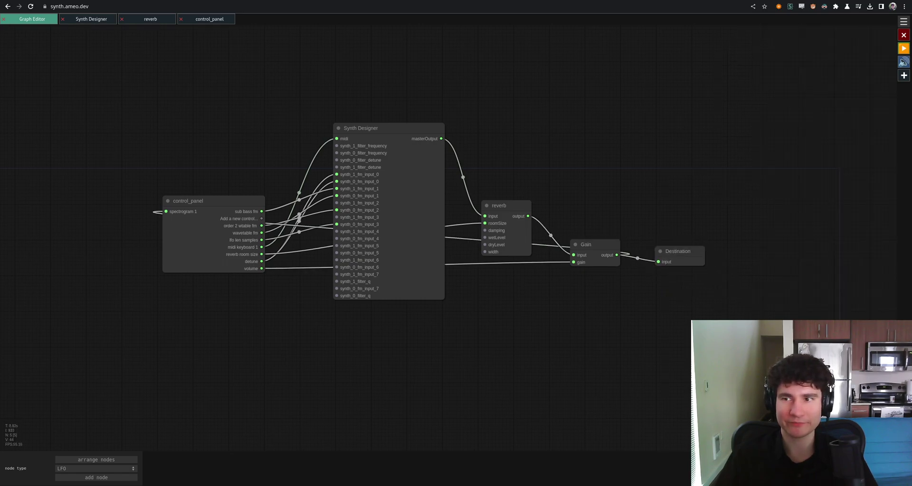
Clear the whole workspace and load the Generative Modular Patch demo.
click(904, 35)
key(Return)
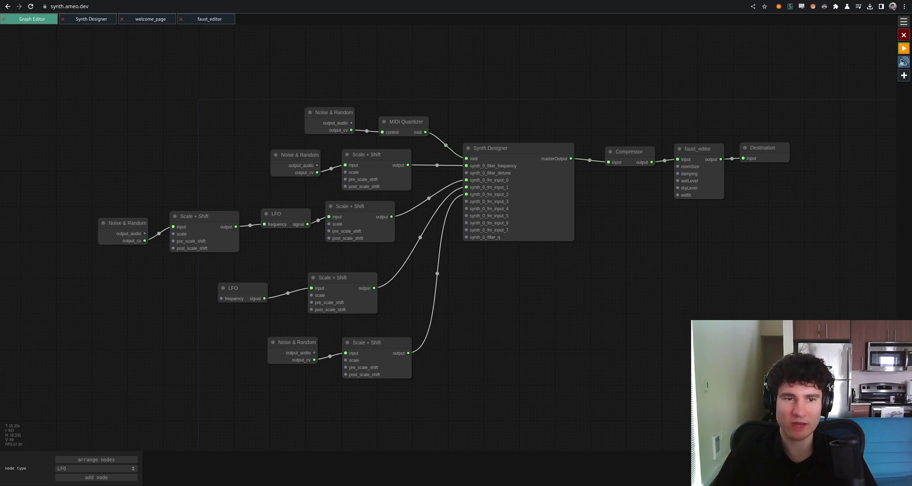
Inspect the settings of a Noise & Random node, the MIDI Quantizer, a Scale + Shift node and the Synth Designer.
click(296, 157)
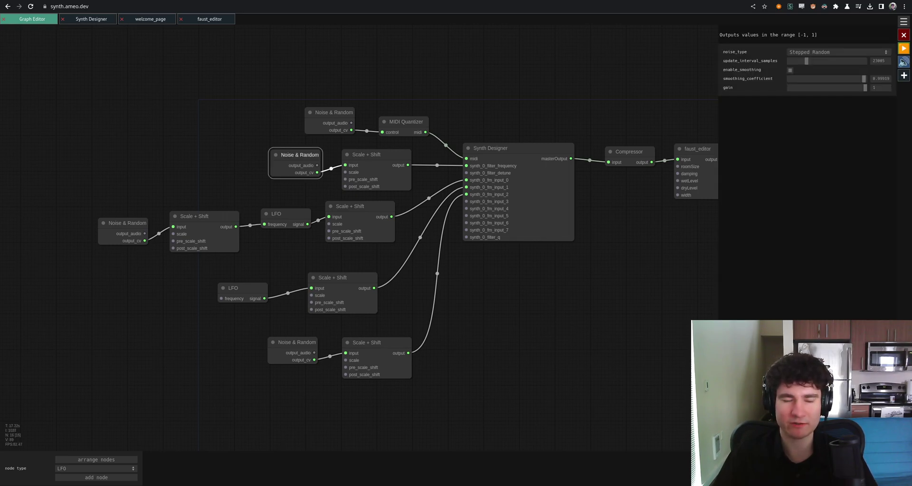
click(374, 99)
click(405, 122)
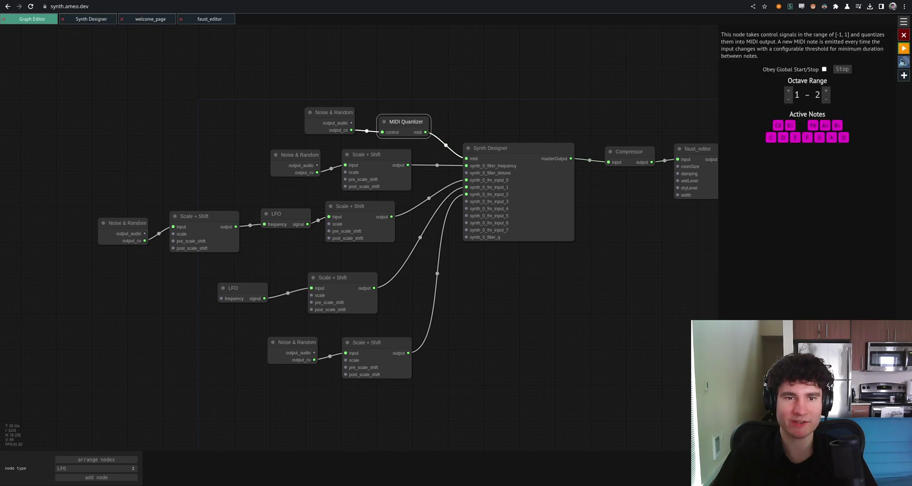
click(375, 155)
double_click(516, 149)
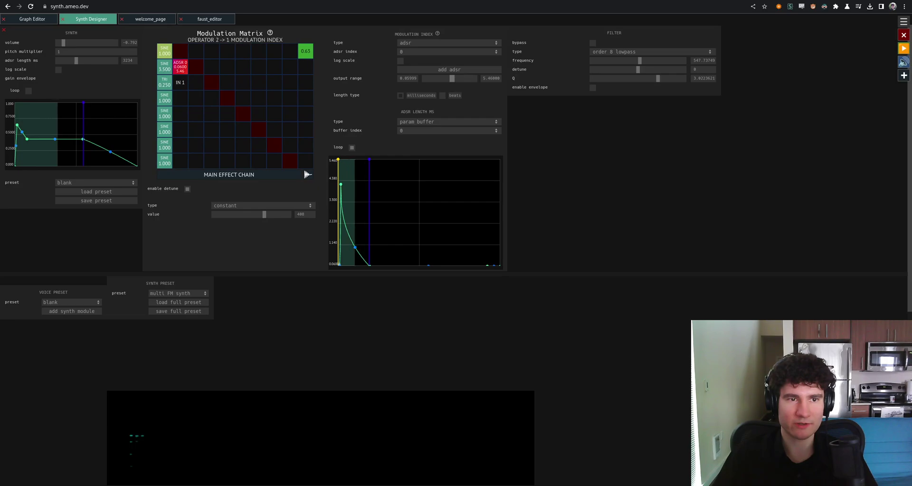
Return to the graph and move the Scale + Shift node that feeds an LFO's frequency slightly closer to that LFO.
click(32, 19)
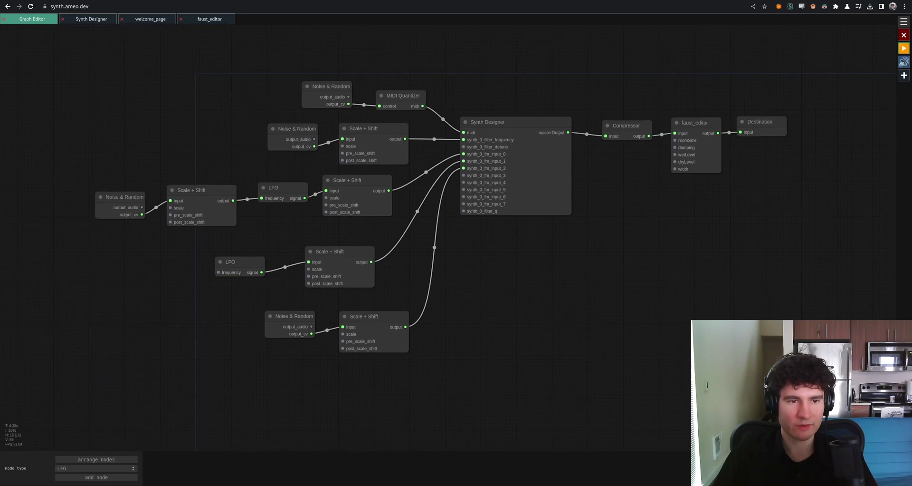
drag(266, 225, 278, 246)
drag(216, 224, 224, 222)
drag(228, 171, 213, 178)
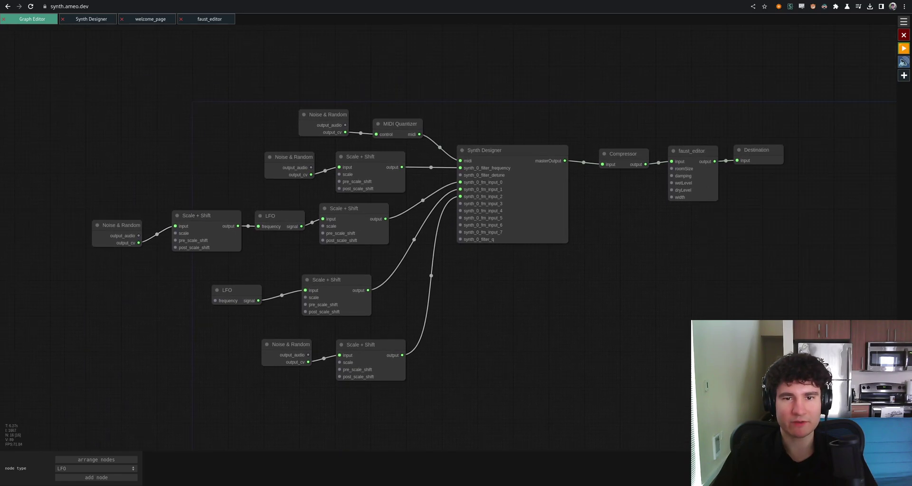
Move the peak of the operator 2 to 1 modulation index envelope earlier and higher, and reload the page.
click(91, 19)
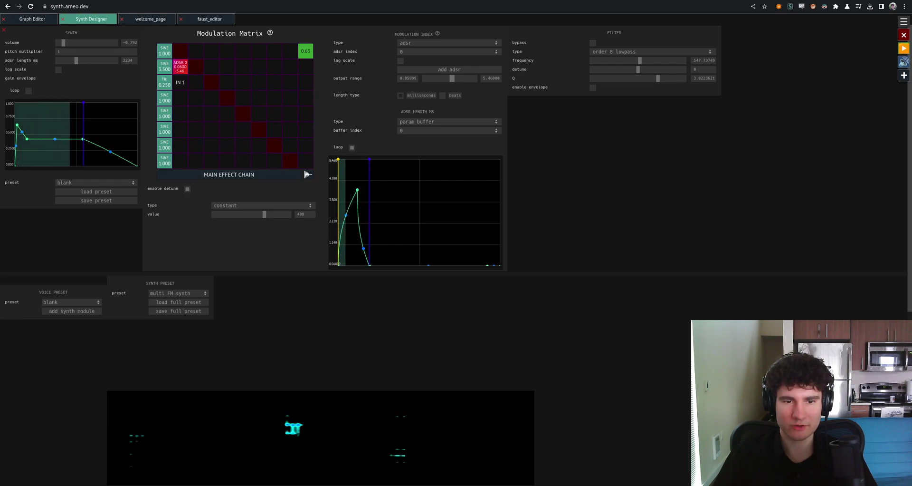
drag(357, 190, 350, 185)
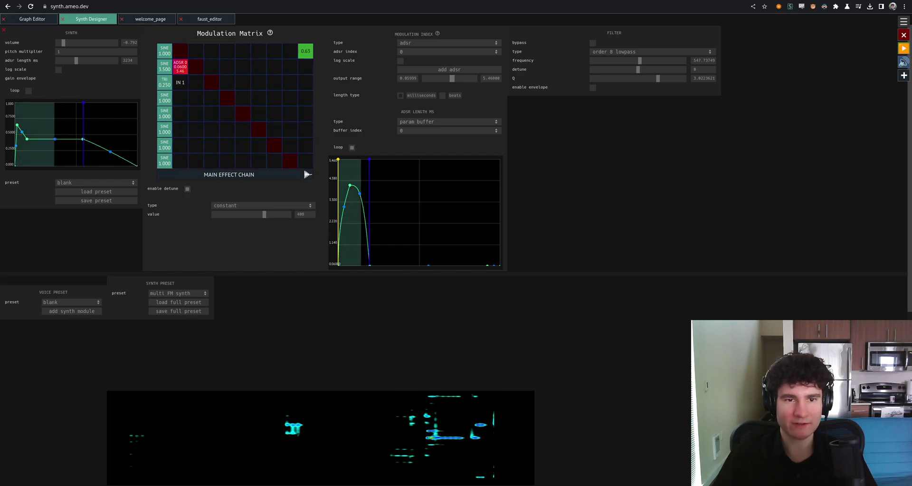
key(F5)
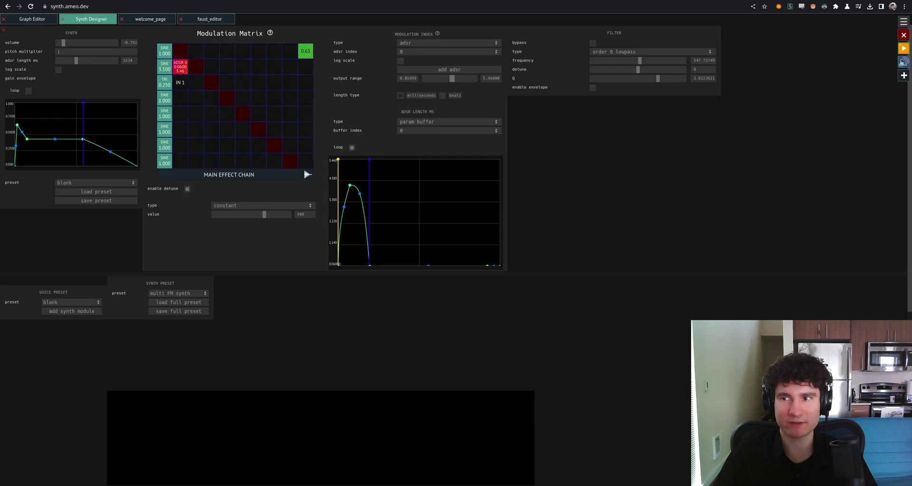
key(ctrl+r)
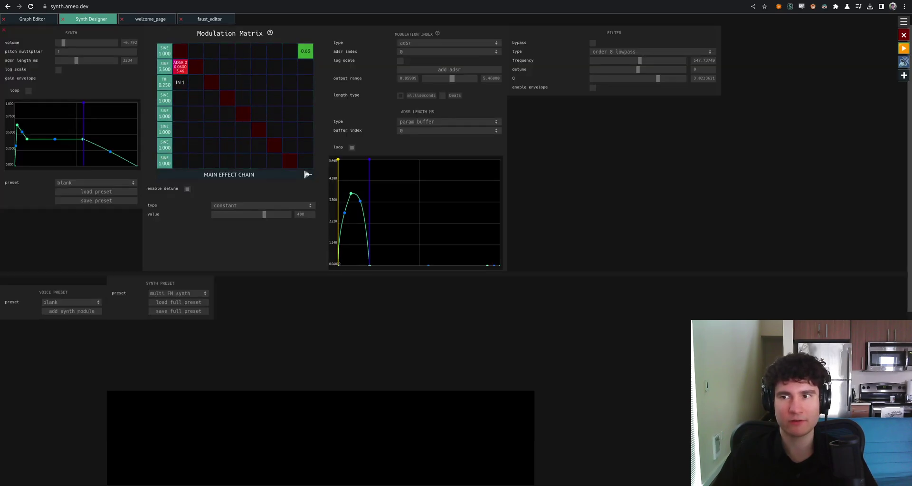
Clear everything and load the Multi-Instrument Song demo from the welcome page.
click(904, 35)
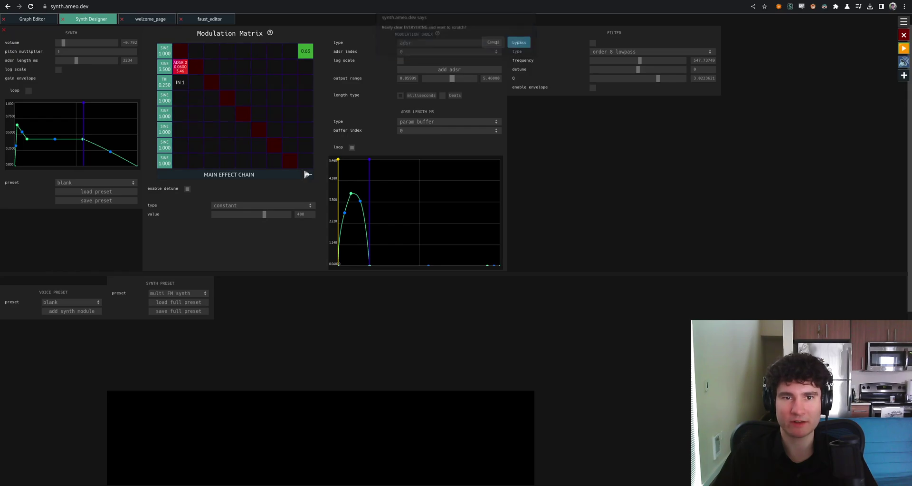
key(Return)
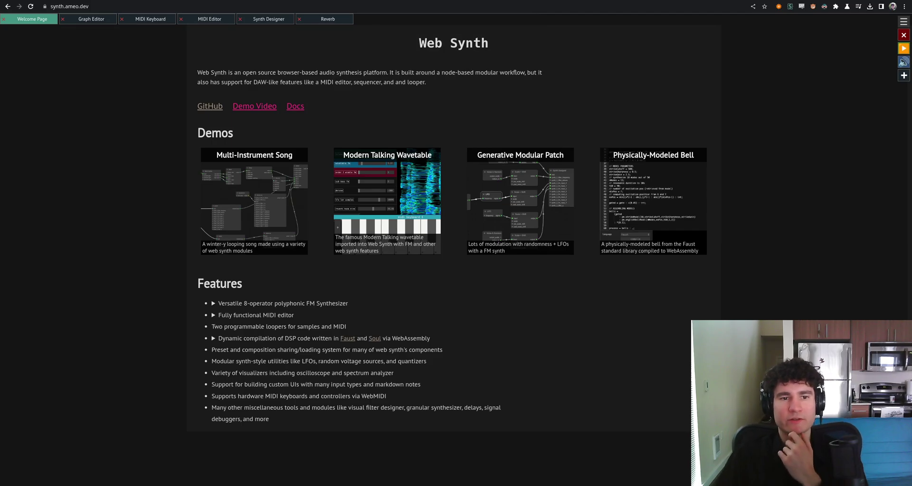
click(254, 201)
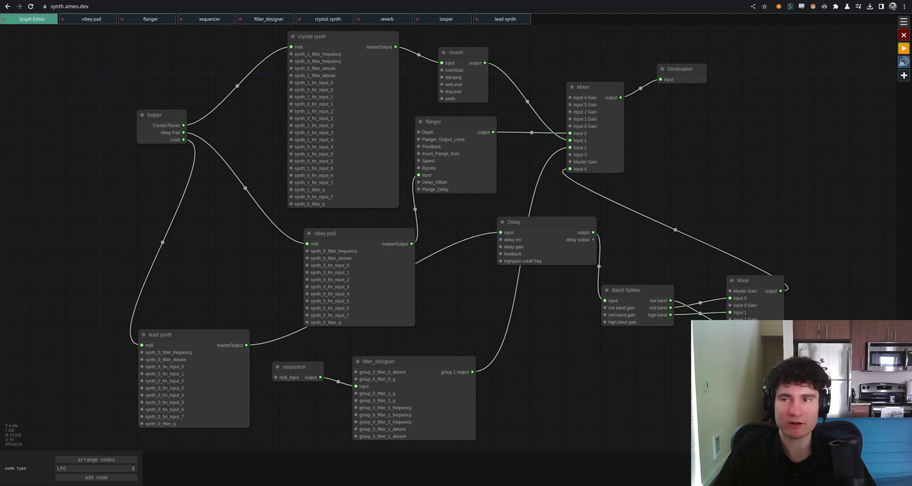
Start playback of the song and raise the global volume.
key(space)
click(904, 75)
click(904, 75)
click(905, 62)
drag(890, 80, 890, 53)
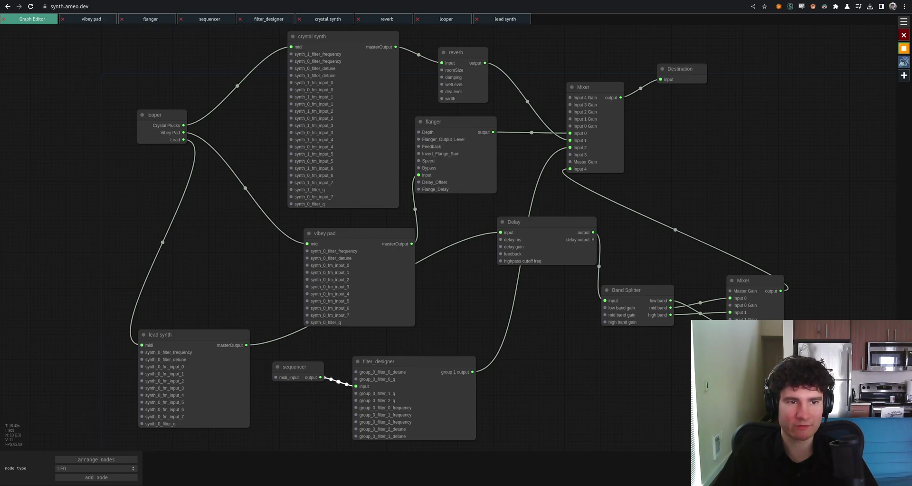
Move the looper node slightly to the right and inspect the looper's Lead track before returning to the graph.
drag(162, 116, 168, 117)
click(446, 19)
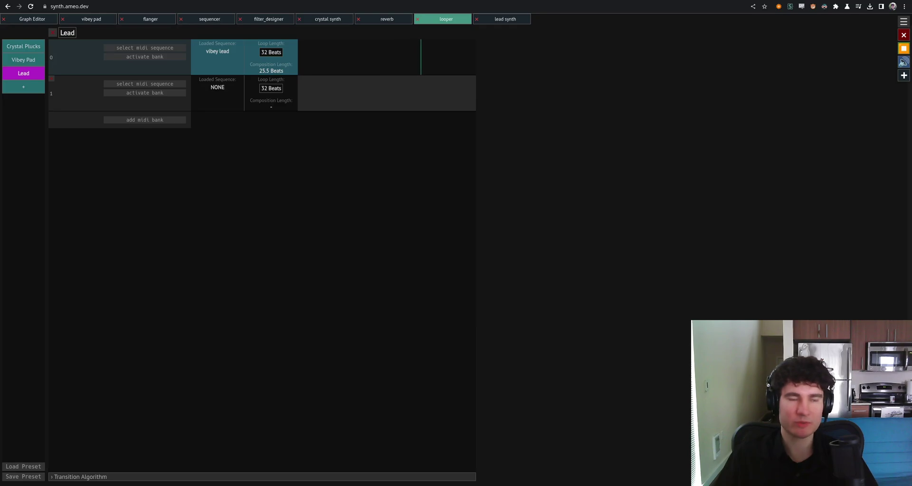
click(32, 19)
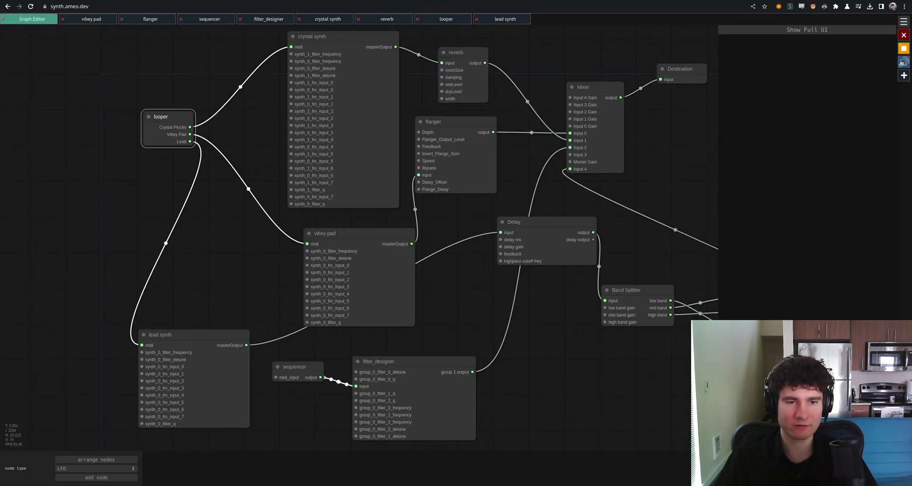
Disconnect and reconnect the looper's Lead output to the lead synth, and likewise its Vibey Pad output to the vibey pad.
click(141, 345)
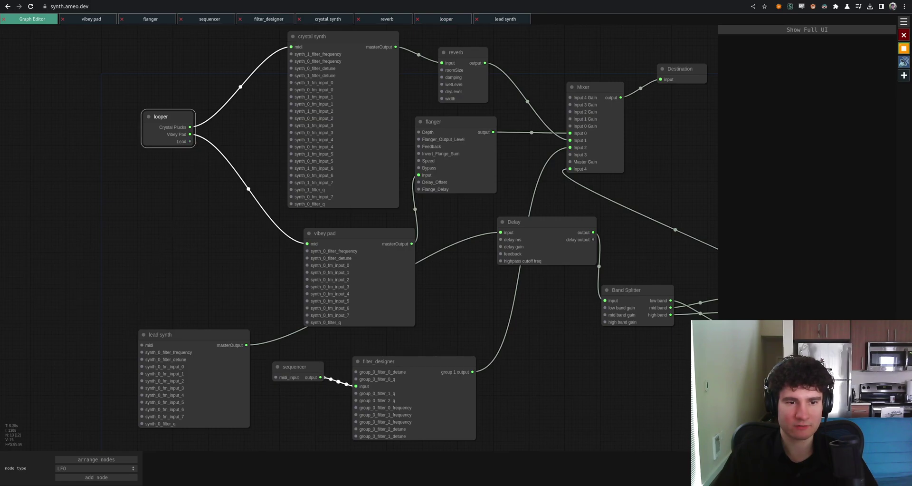
drag(190, 141, 142, 345)
click(307, 244)
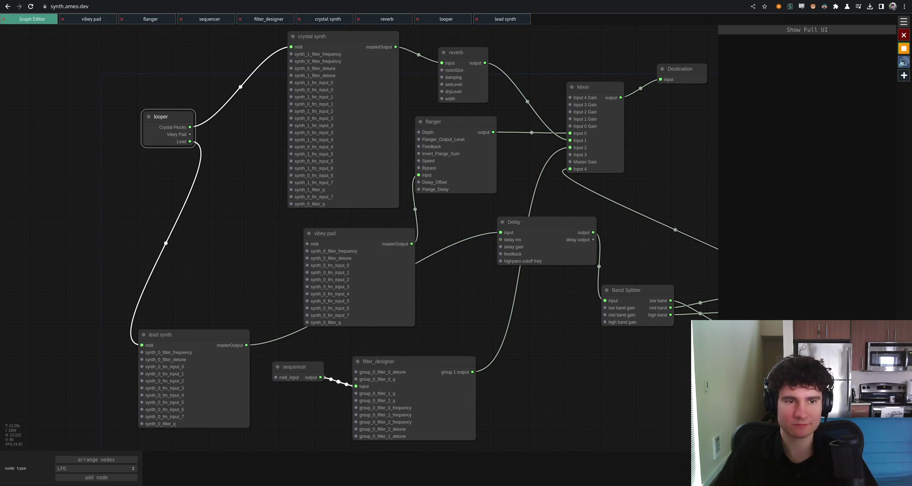
drag(190, 134, 307, 243)
Look over the song's full node graph and stop playback.
drag(266, 275, 265, 322)
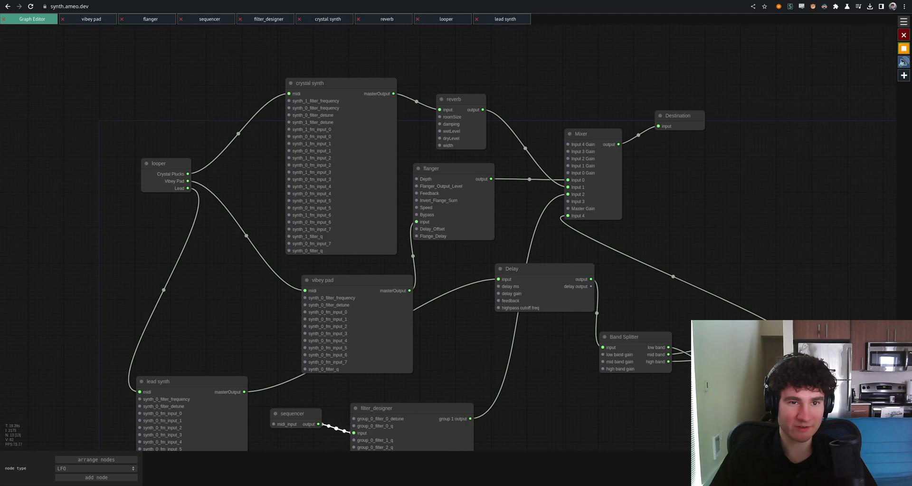
drag(456, 351, 378, 314)
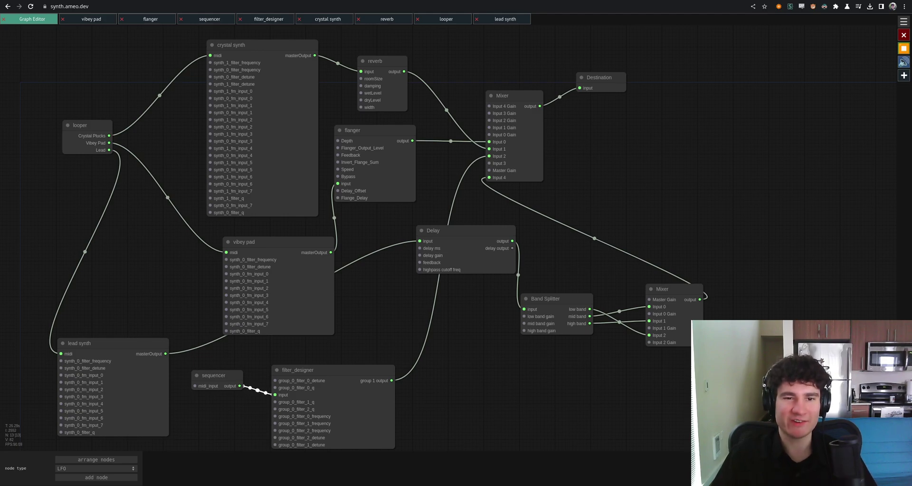
drag(378, 313, 425, 306)
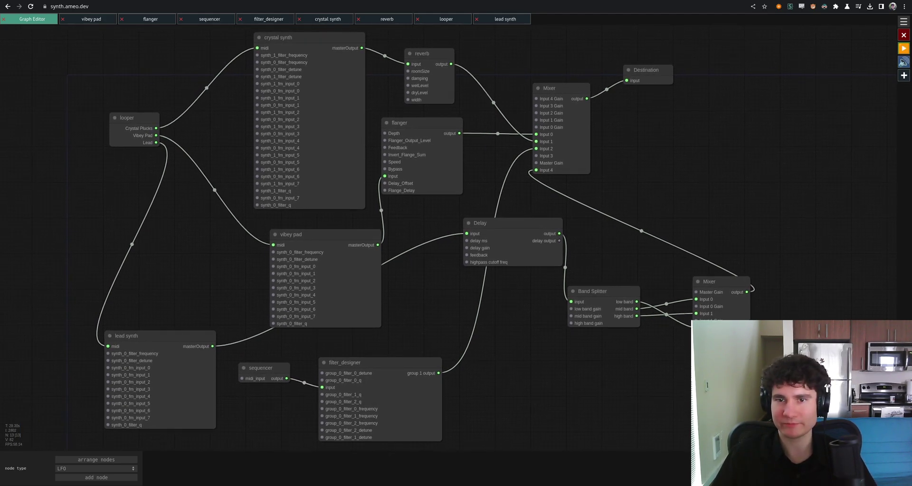
key(space)
Open the flanger module and read through its Faust source code.
click(150, 19)
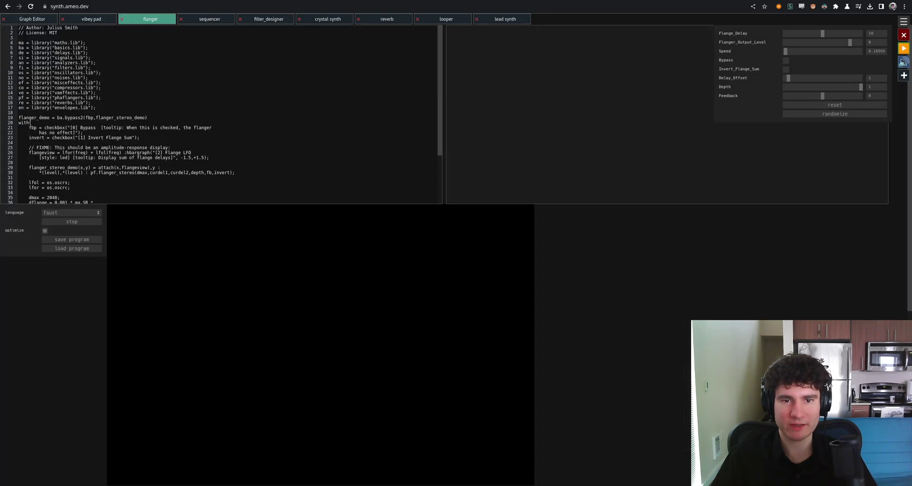
scroll(221, 114, down, 3)
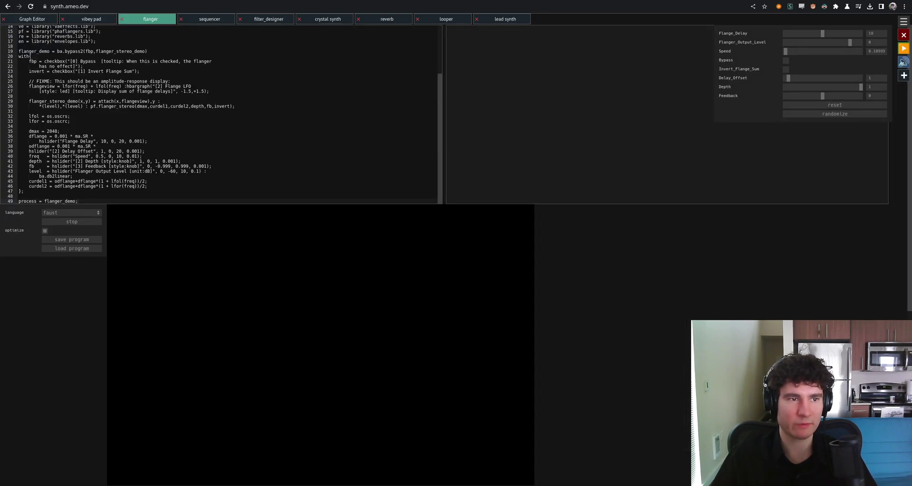
scroll(221, 115, up, 3)
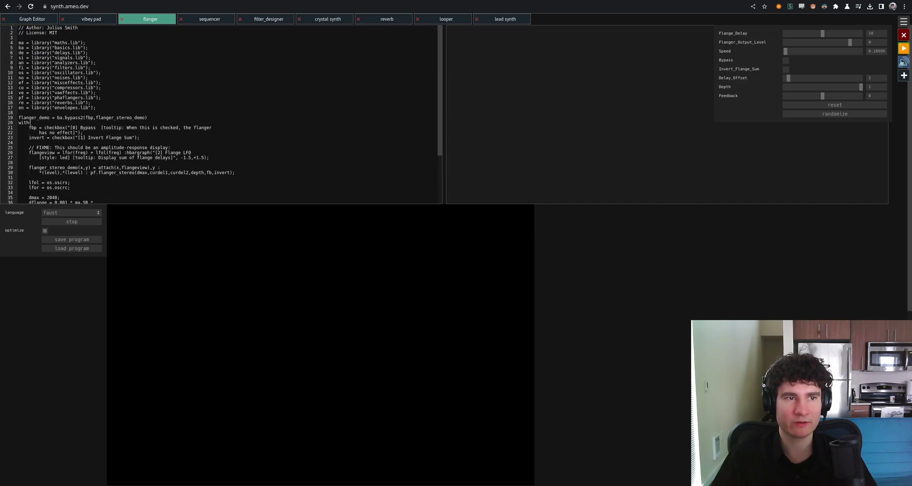
Look over the reverb's Soul source code and the crystal synth's modulation matrix, effect chain and filter settings.
click(387, 19)
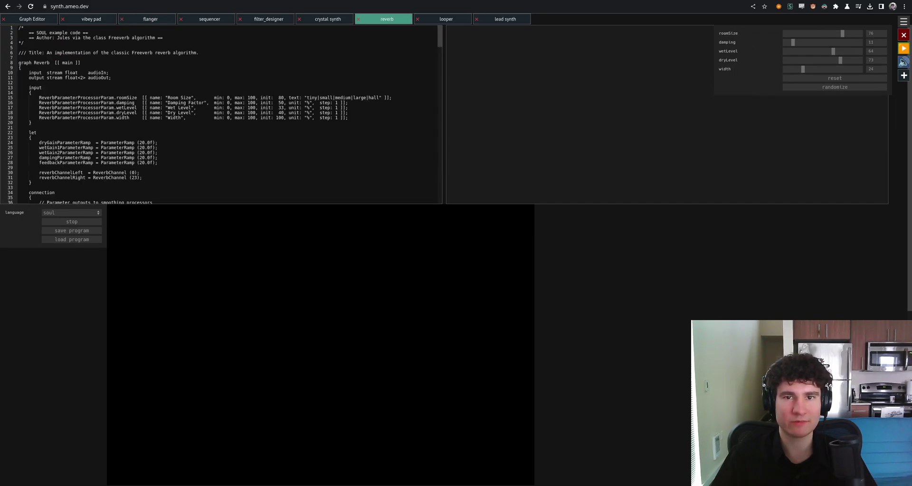
click(505, 19)
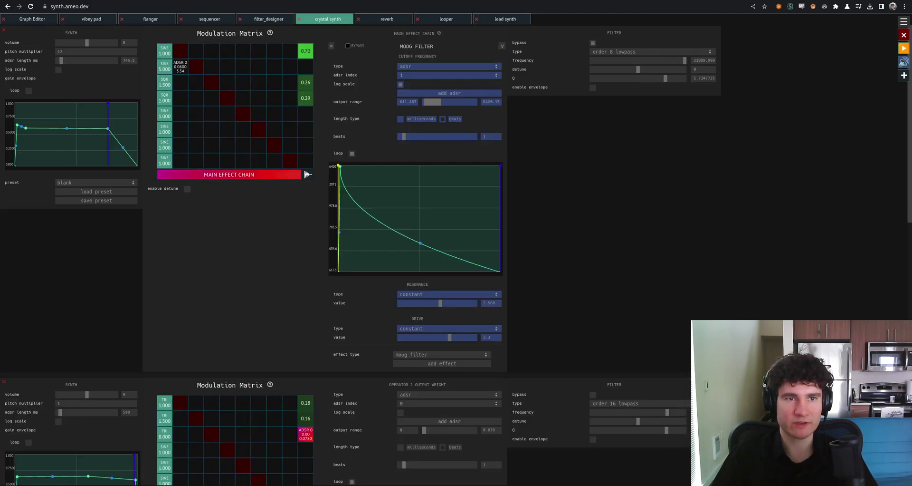
scroll(361, 266, down, 3)
scroll(361, 266, up, 3)
Reset the entire workspace to scratch and view the default Synth Designer and MIDI Editor modules.
click(905, 35)
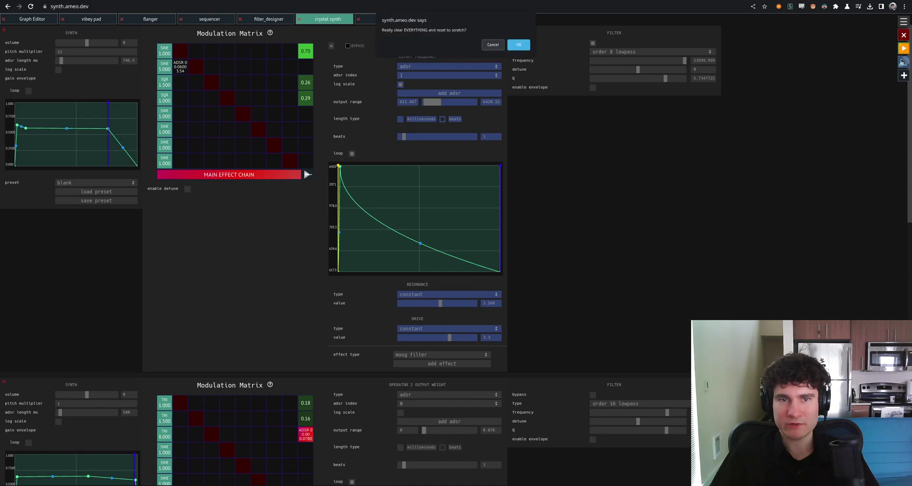
key(Return)
click(269, 19)
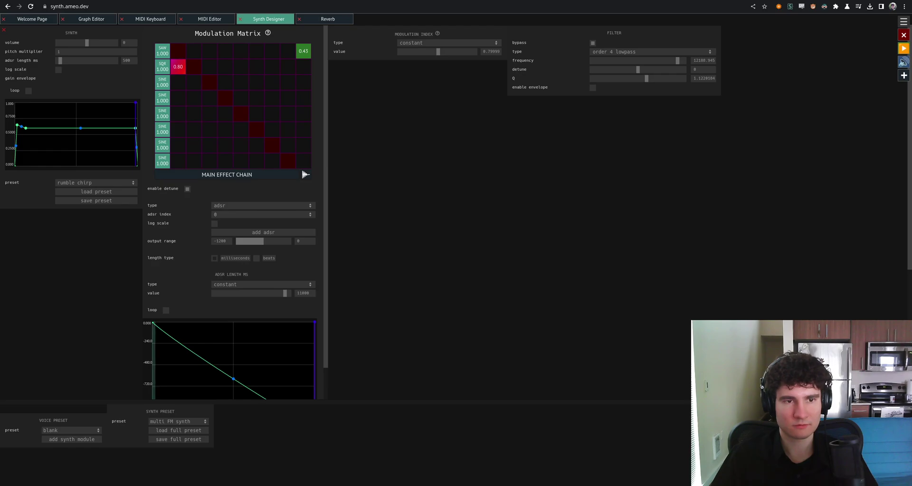
click(209, 19)
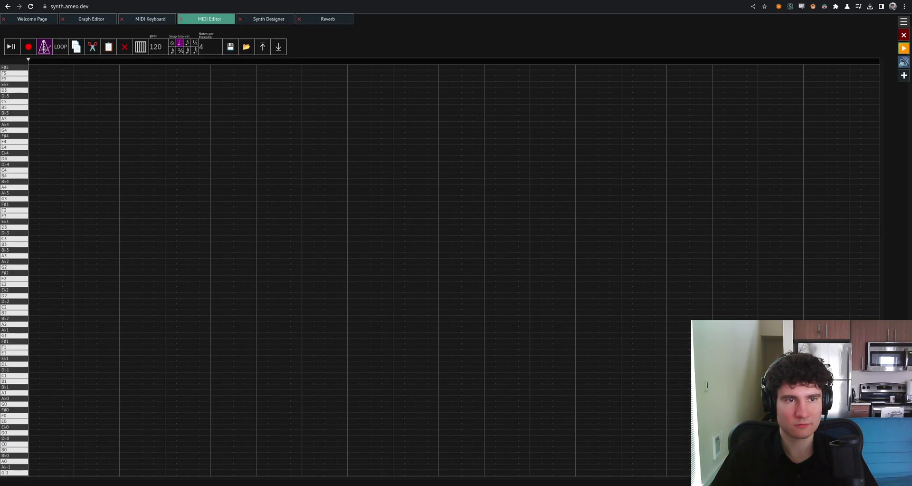
Play a few notes on the MIDI Keyboard and bring the Synth Designer back up.
click(150, 19)
key(c)
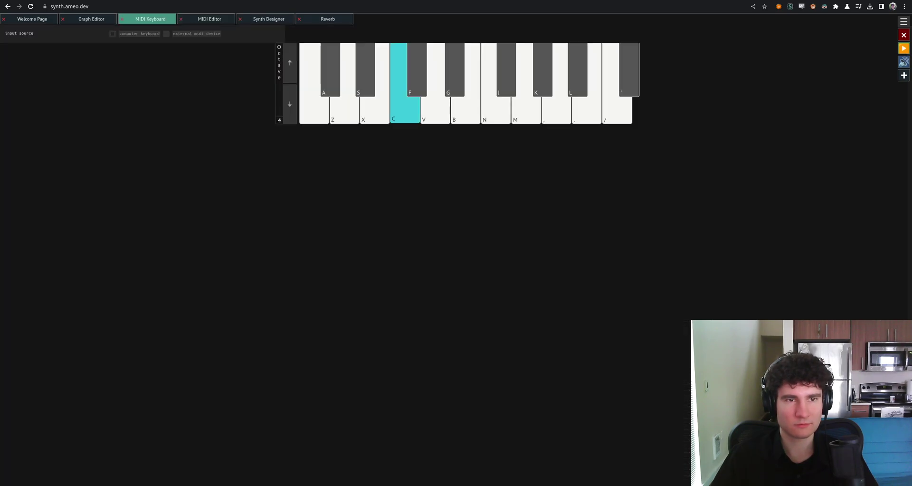
key(b)
key(z)
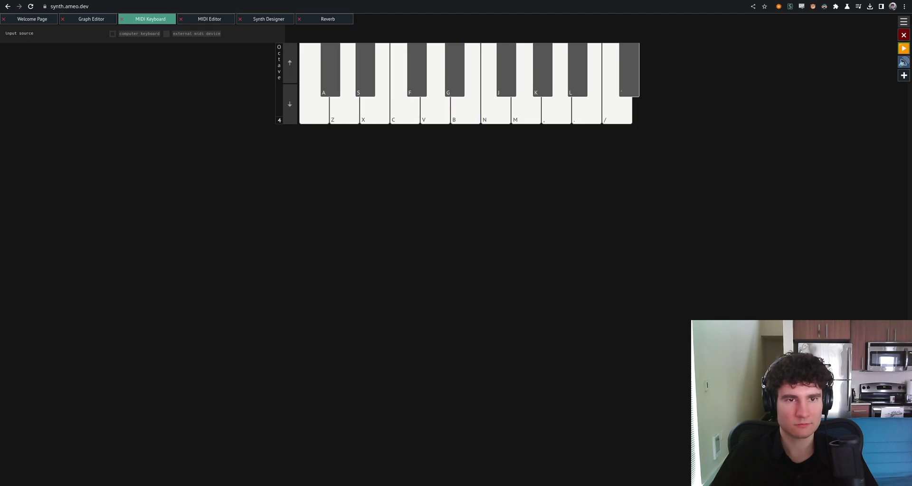
click(269, 19)
scroll(304, 140, down, 1)
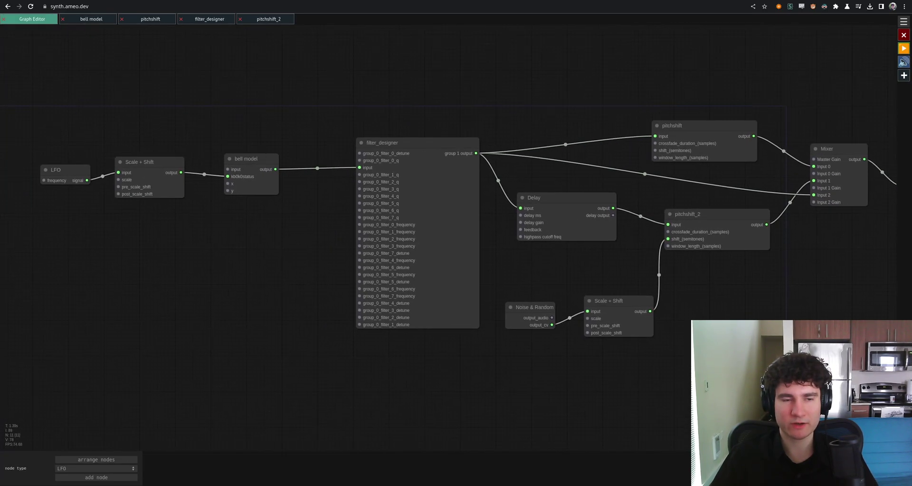
Read through the bell model's Faust source code and return to the node graph.
click(904, 62)
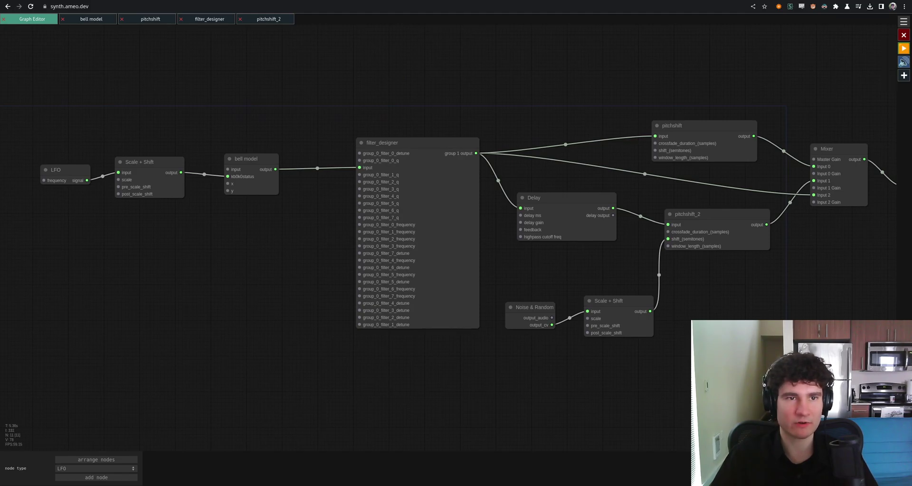
click(90, 19)
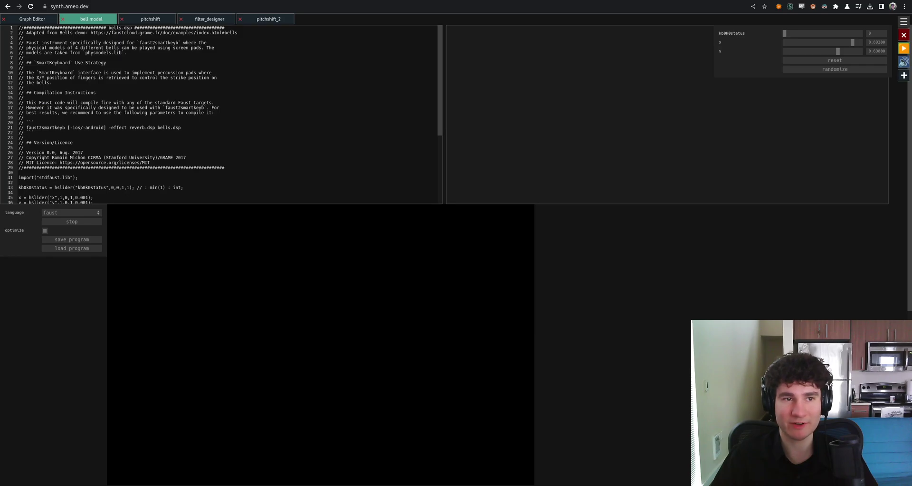
scroll(228, 114, down, 5)
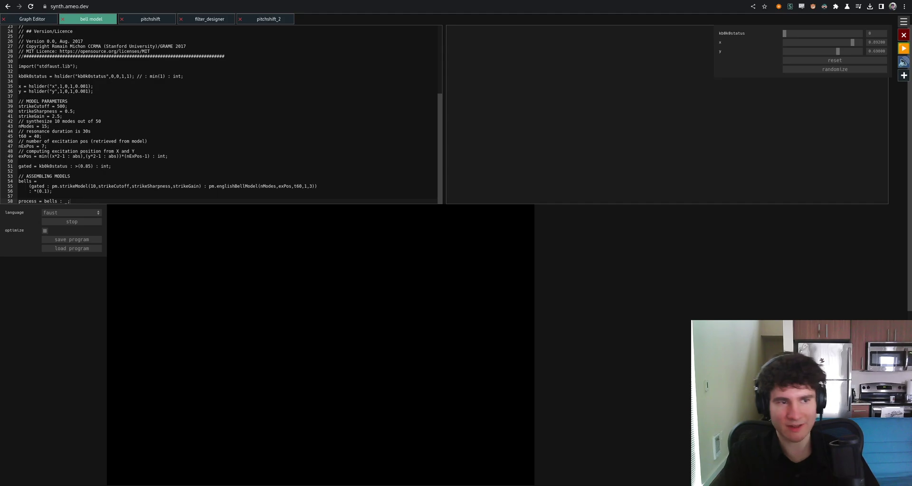
click(32, 19)
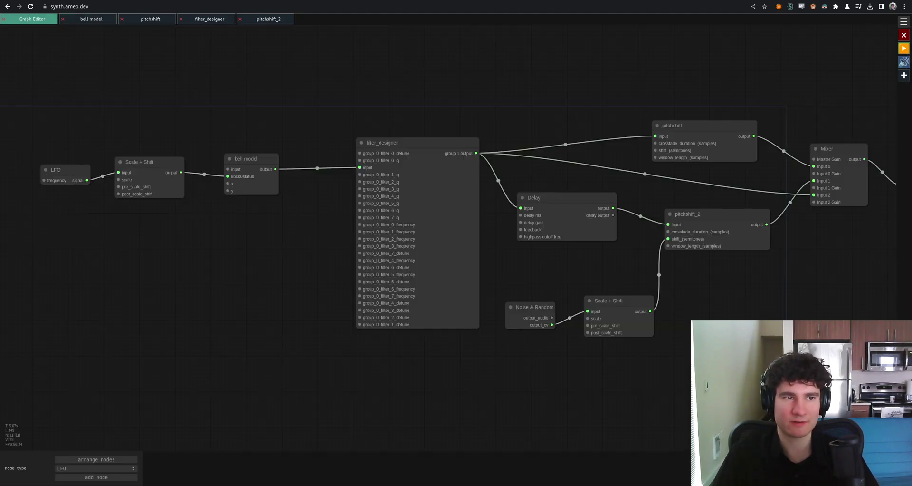
Inspect the pitchshift module's Faust code and the settings of the Scale + Shift node feeding pitchshift_2.
drag(390, 95, 218, 105)
click(150, 19)
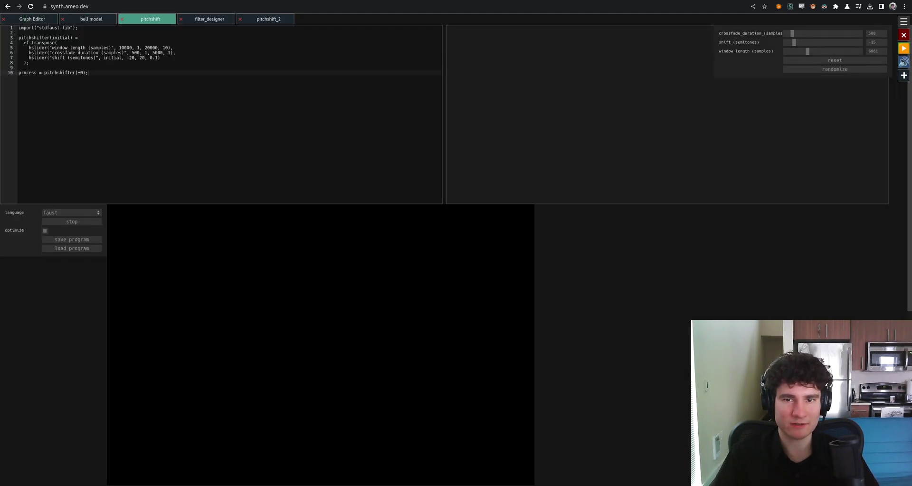
click(32, 19)
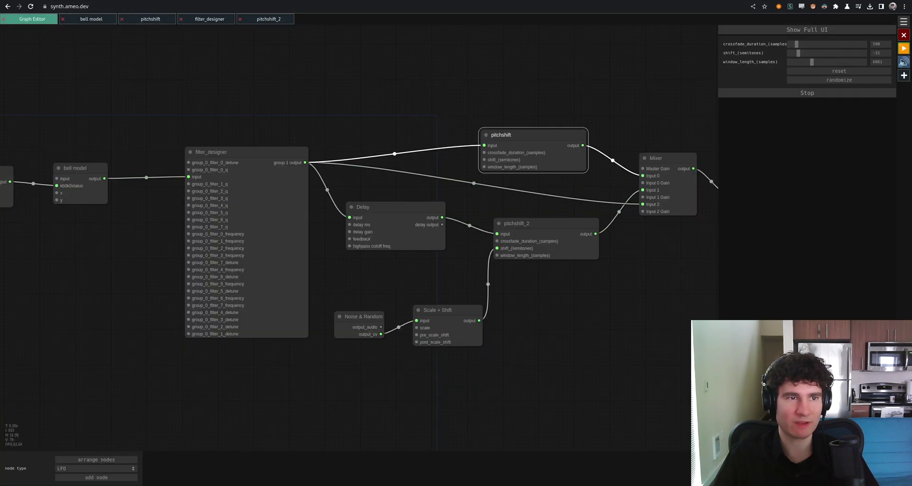
drag(361, 97, 448, 85)
click(538, 313)
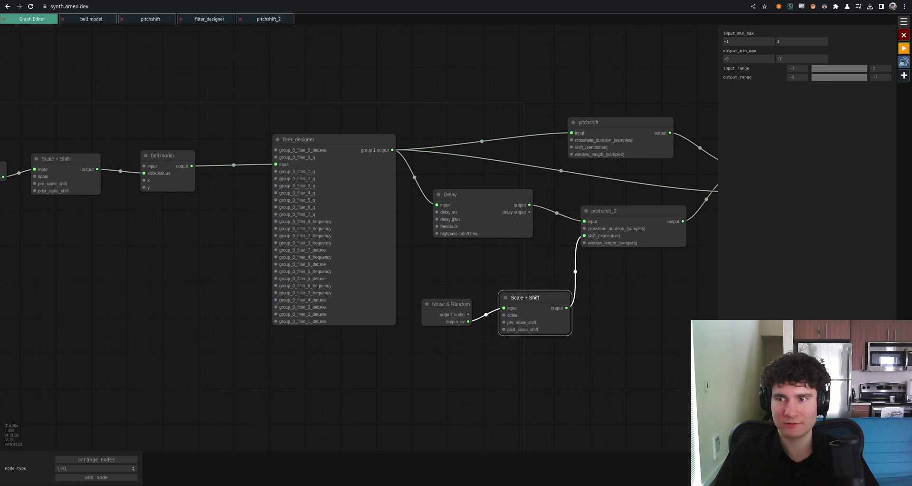
drag(636, 285, 506, 272)
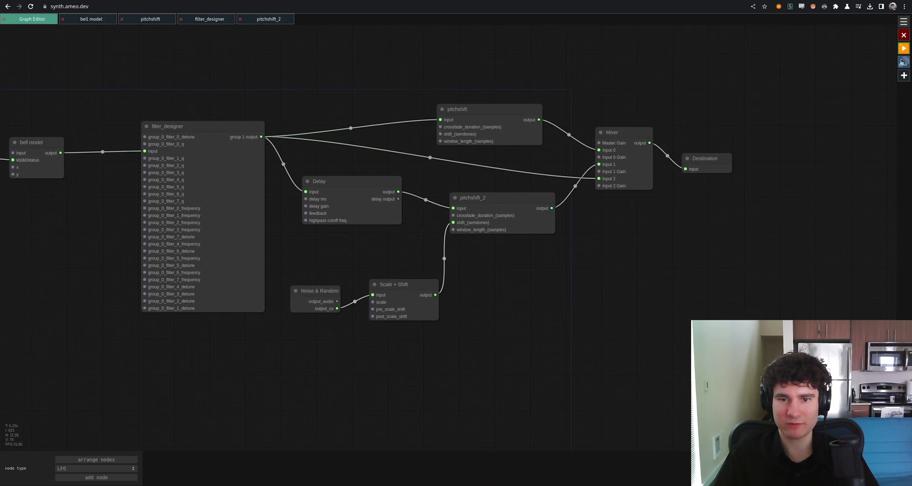
Disconnect Scale + Shift from pitchshift_2's shift input, and try a higher shift before lowering it to -15.2 semitones.
click(453, 223)
click(489, 204)
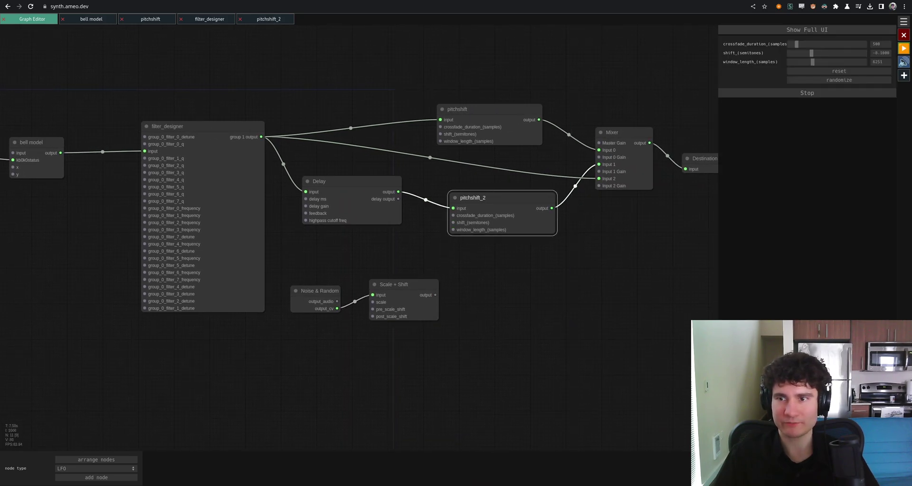
drag(811, 53, 837, 53)
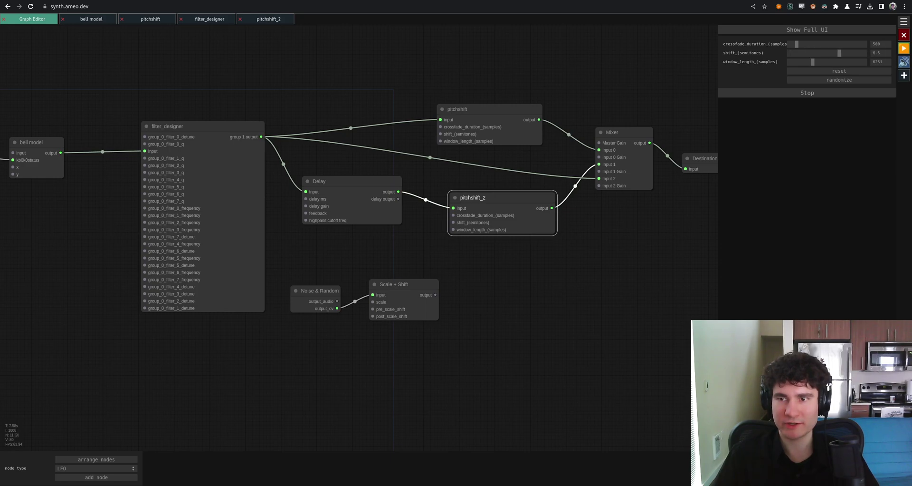
drag(840, 52, 798, 53)
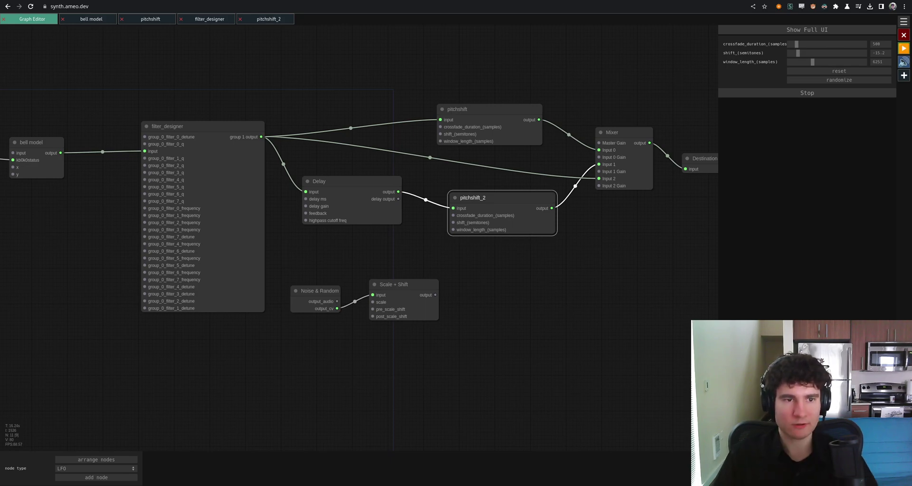
Clear the whole workspace back to the default patch and show its node graph.
click(904, 35)
key(Return)
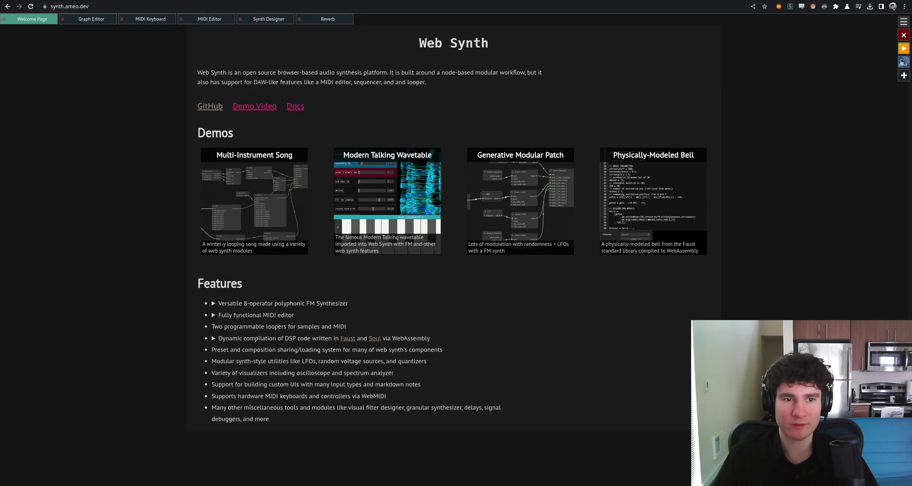
click(91, 19)
drag(200, 228, 337, 311)
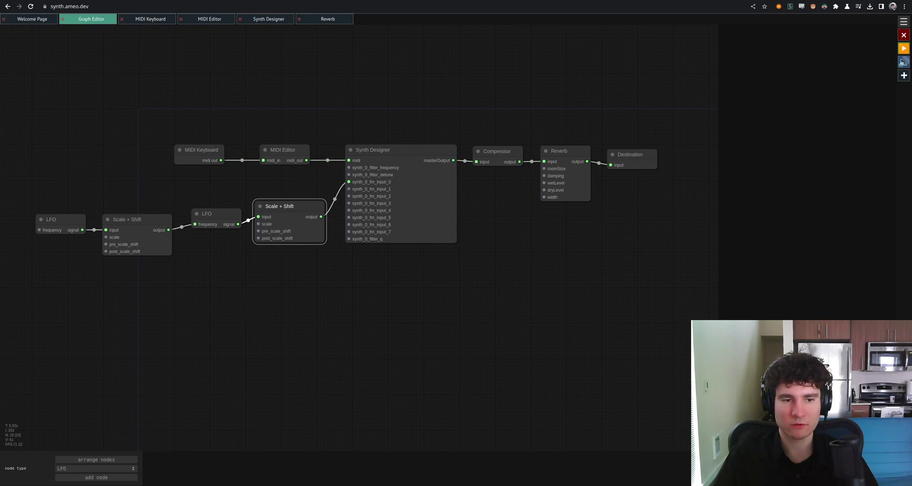
Add an LFO node below the existing chain, reposition it and remove it from the graph.
double_click(309, 310)
key(Escape)
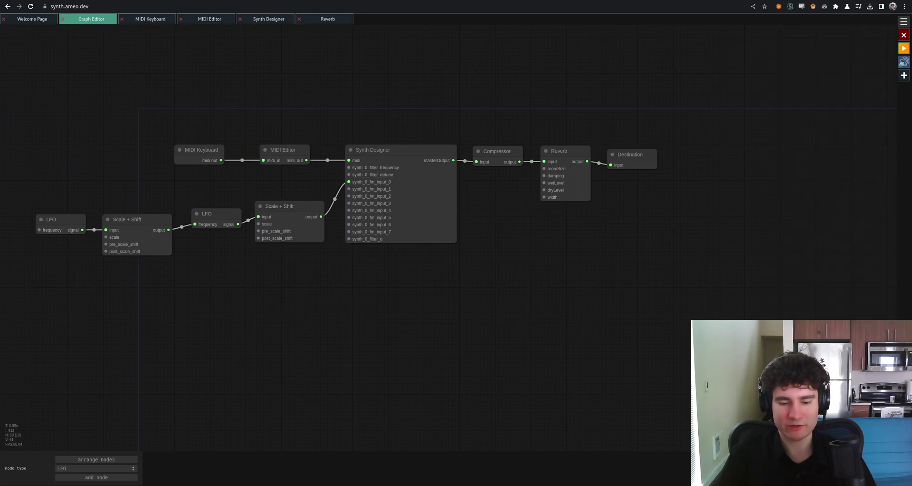
double_click(352, 321)
text(lfo)
key(Return)
drag(373, 316, 286, 304)
click(285, 291)
right_click(283, 303)
right_click(285, 314)
click(290, 333)
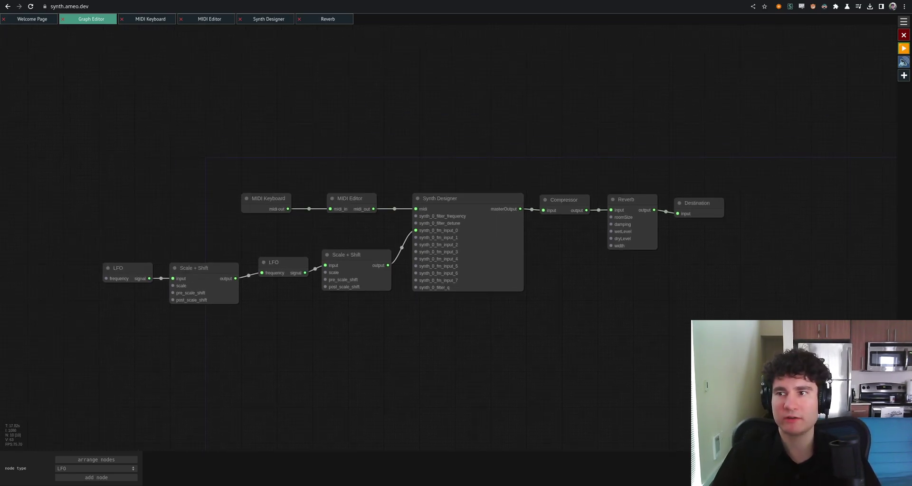
Add a filter designer module to the patch.
click(904, 76)
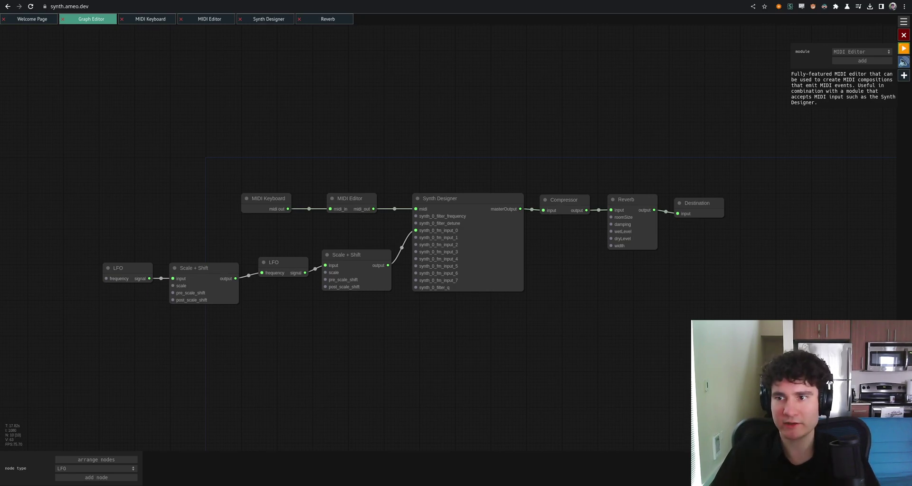
click(859, 143)
click(862, 74)
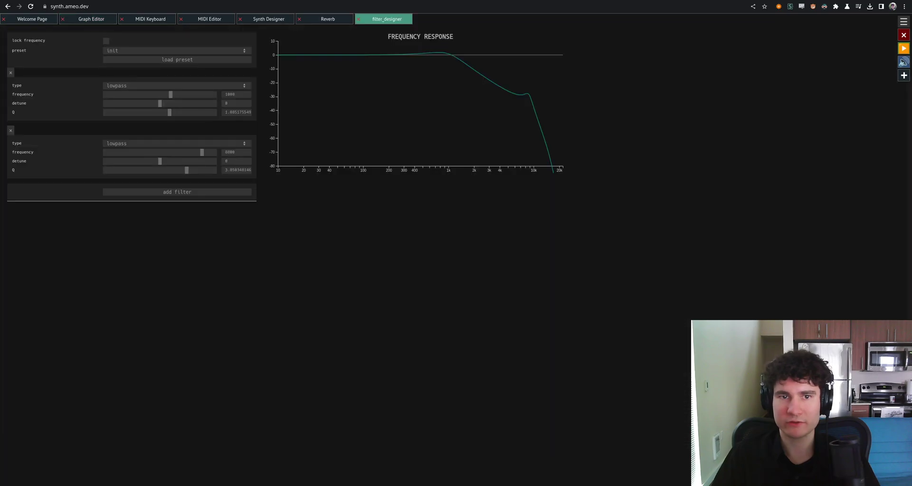
Set the first lowpass filter to about 1587 Hz with a Q of about 11.18, and the second to about 340 Hz.
drag(171, 95, 189, 94)
drag(202, 152, 155, 152)
mouse_move(189, 95)
mouse_down()
mouse_move(204, 94)
mouse_move(189, 94)
mouse_move(179, 112)
mouse_move(201, 112)
mouse_move(177, 94)
mouse_up()
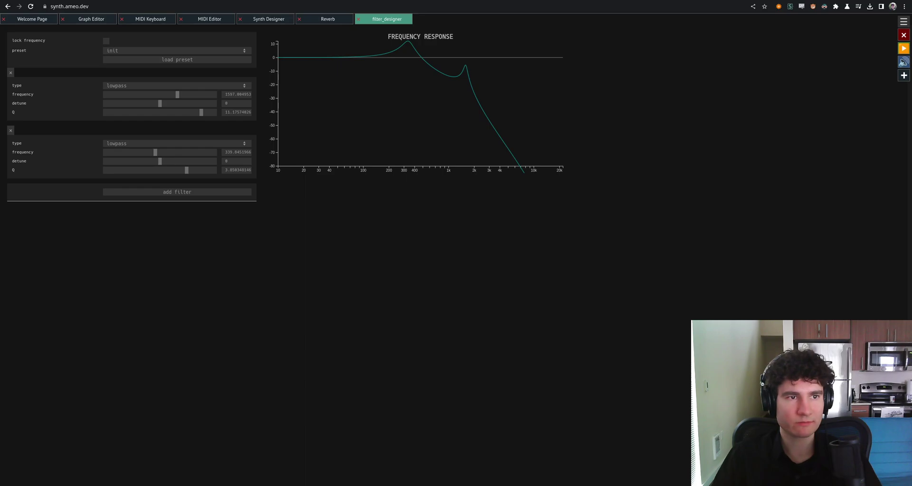
Return to the node graph and place the filter_designer node below the Compressor and Reverb nodes.
click(91, 19)
drag(304, 159, 298, 125)
drag(289, 159, 543, 310)
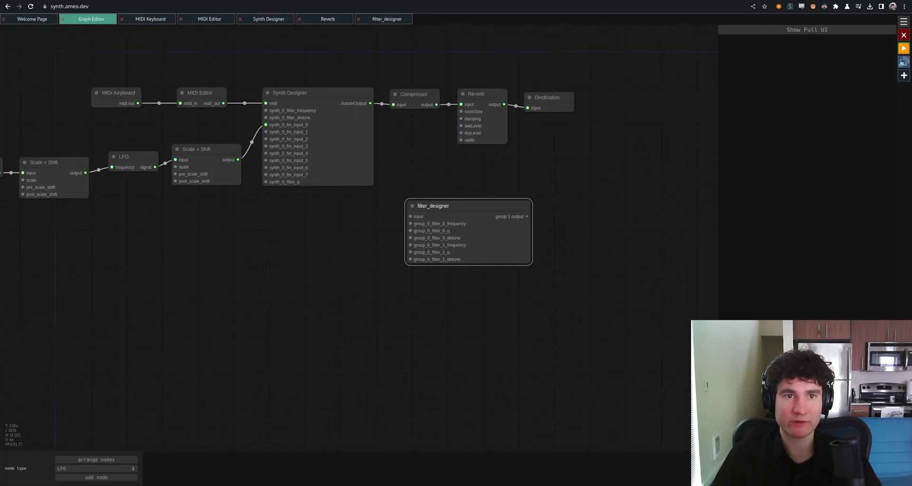
Add a Mixer node and place it just below and to the right of the Destination node.
double_click(585, 162)
text(mixer)
key(Down)
key(Return)
drag(602, 156, 593, 138)
click(618, 219)
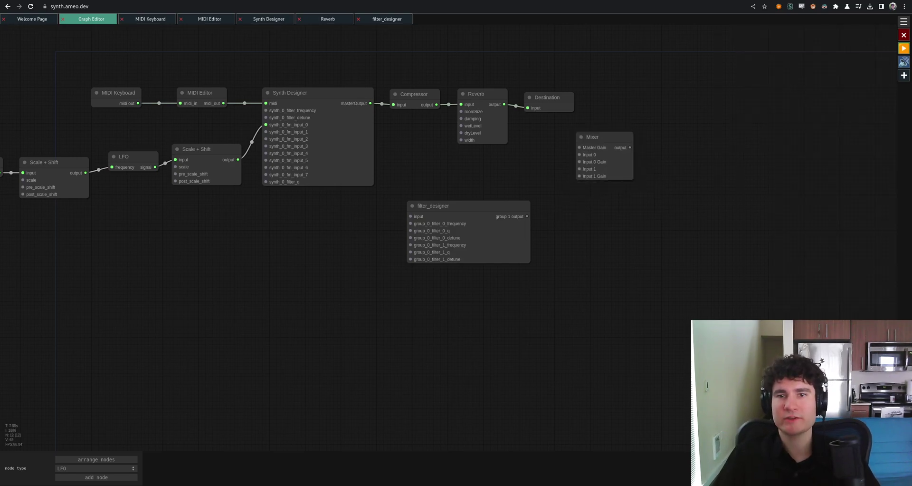
Add a composition sharing module to the workspace.
click(904, 76)
click(862, 51)
click(862, 133)
click(863, 75)
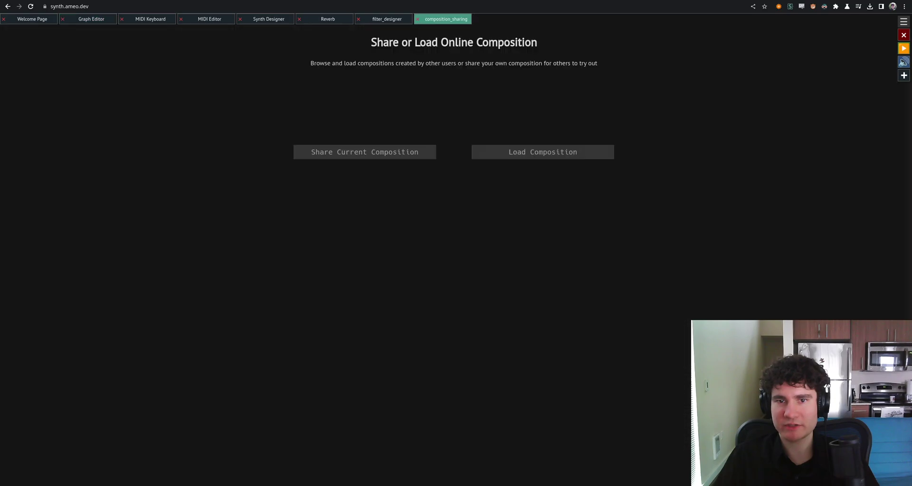
Load the shared composition "machines working noise" from the online composition list and view its node graph.
click(543, 151)
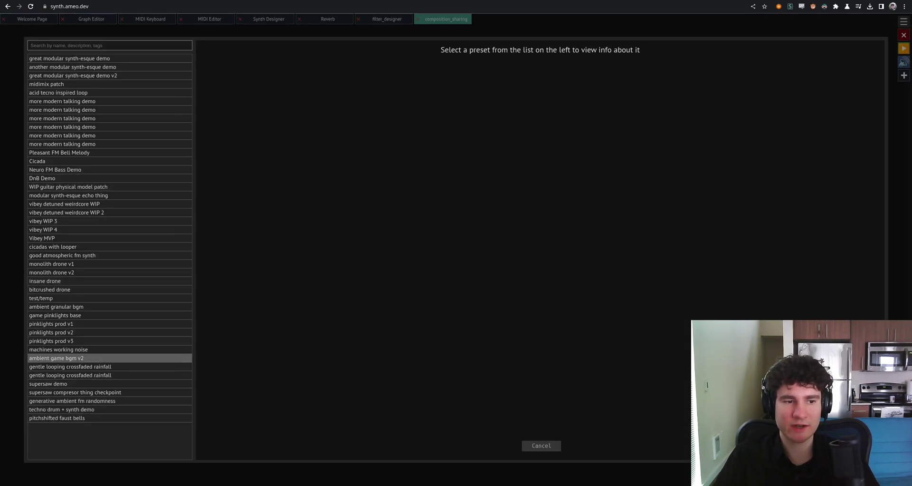
click(58, 349)
click(562, 445)
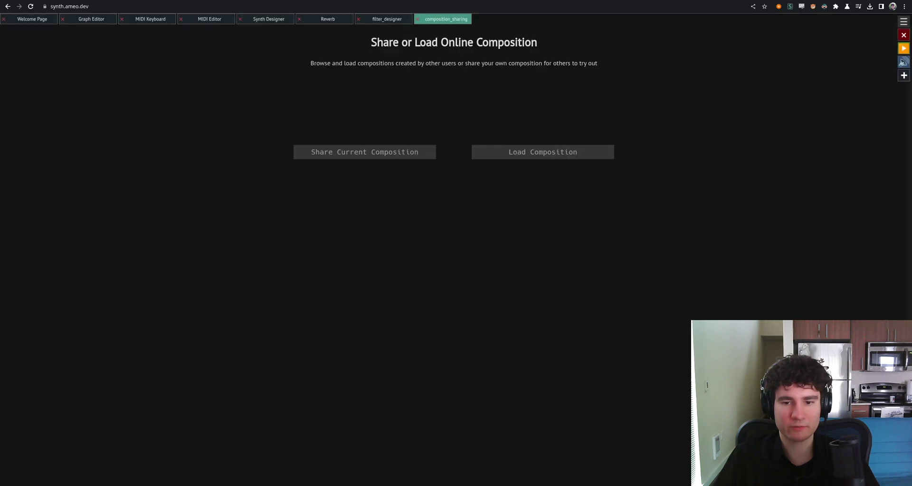
drag(518, 342, 370, 288)
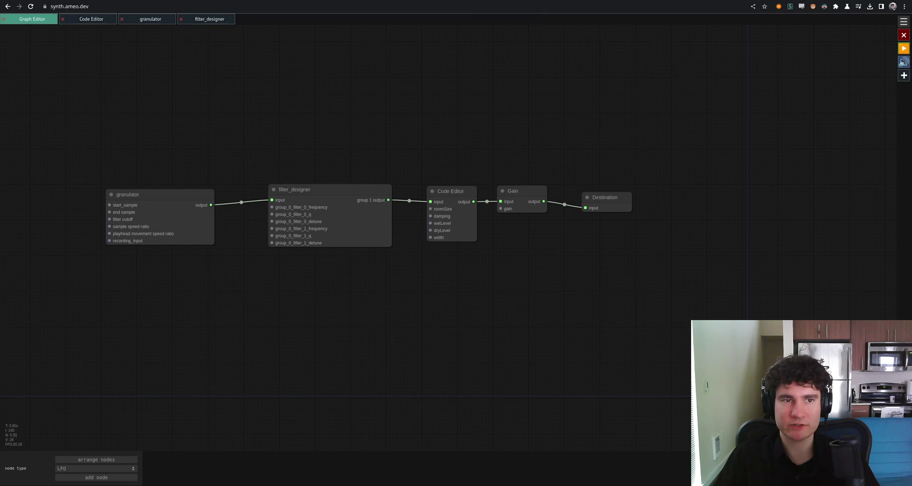
Load the shared composition at synth.ameo.dev/composition/50 in a new browser tab.
key(ctrl+t)
text(synth.)
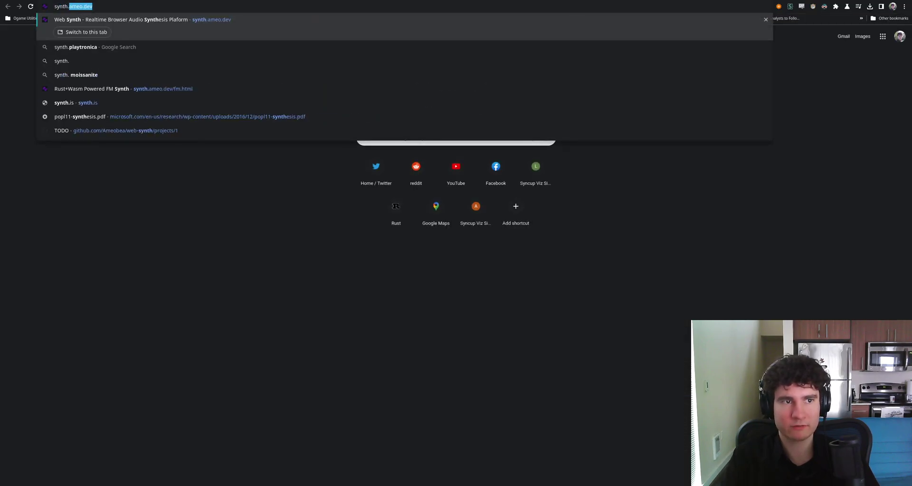
text(ameo.dev/composition/)
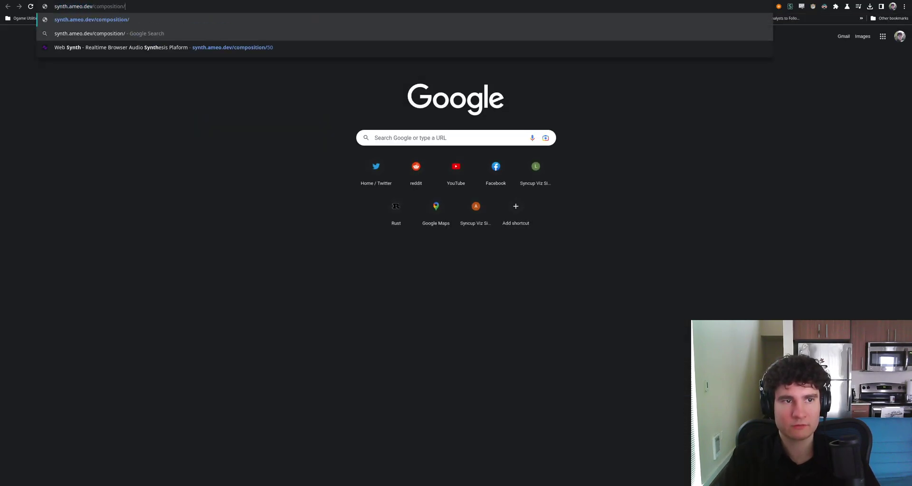
text(50)
key(Return)
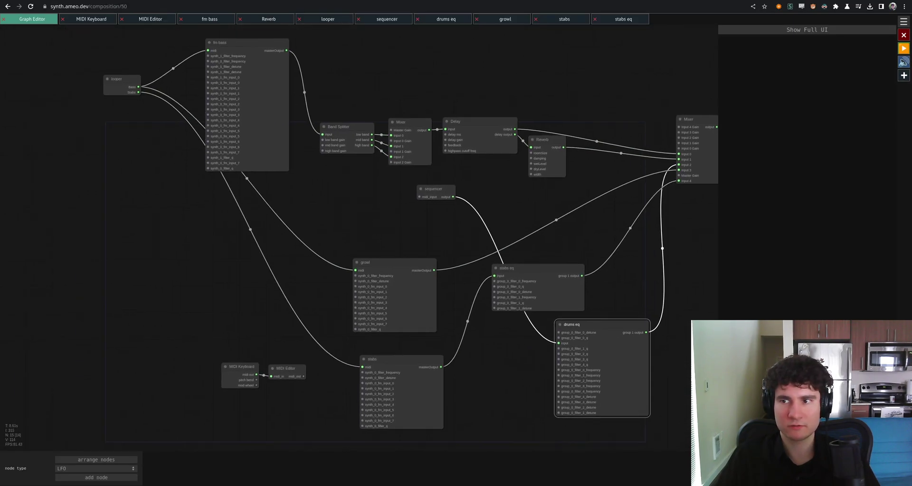
Start playback of the loaded composition and look over its node graph through to the Destination node.
key(space)
click(904, 61)
drag(890, 42, 890, 76)
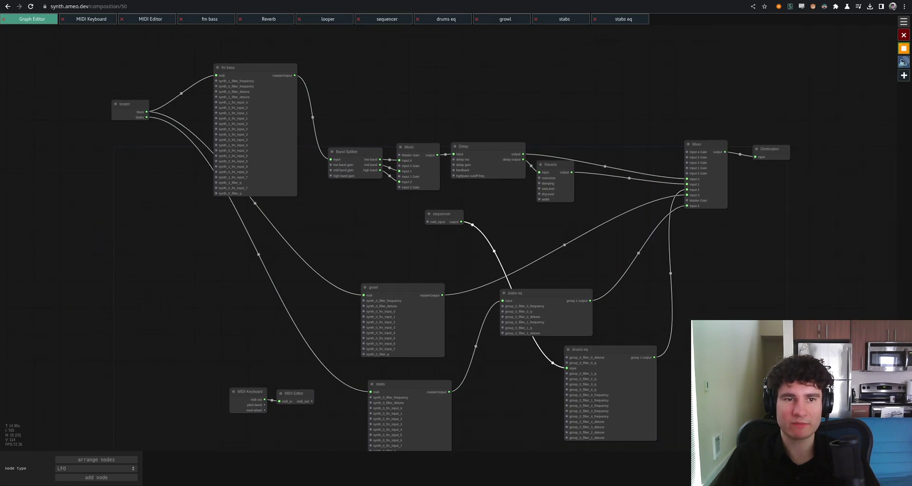
Open the sequencer and clear the active kick, hat and sample hits on its first eleven beats.
click(386, 19)
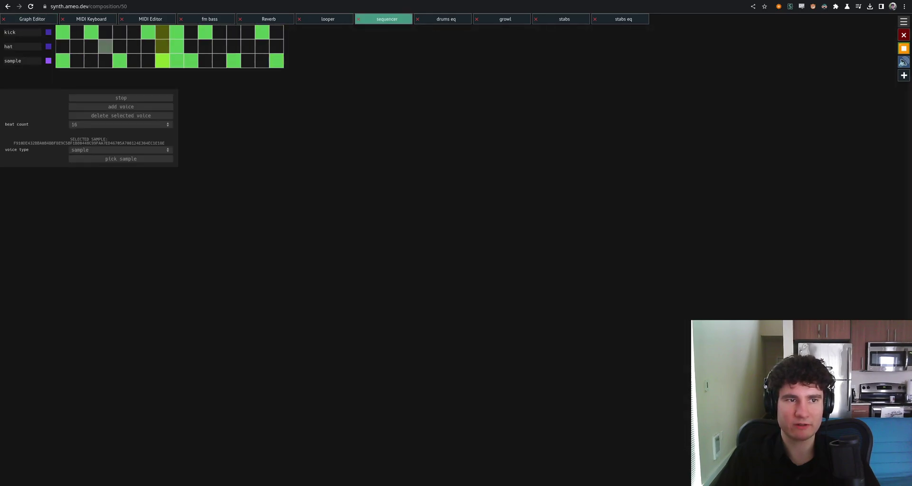
click(91, 32)
click(63, 32)
click(63, 61)
click(120, 61)
click(149, 32)
click(163, 61)
click(177, 46)
click(176, 32)
click(191, 60)
click(205, 32)
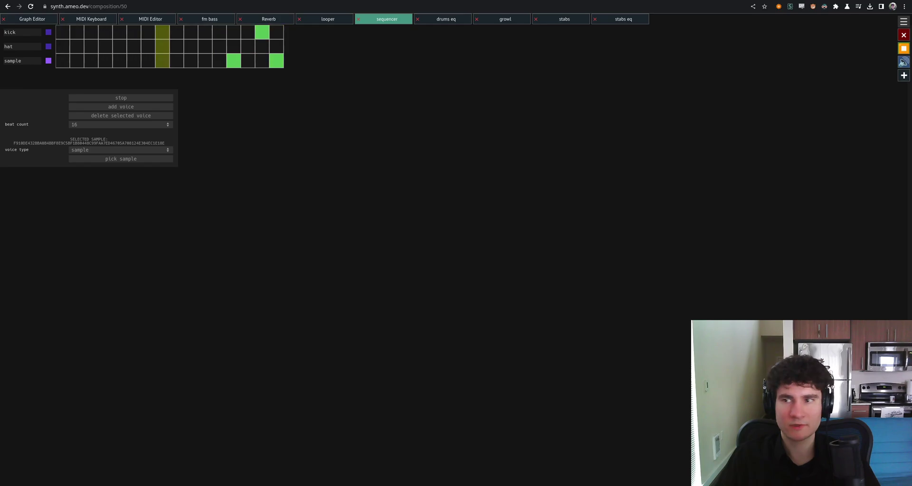
Look through the stabs eq, stabs, growl and drums eq modules of the composition.
click(623, 19)
click(564, 19)
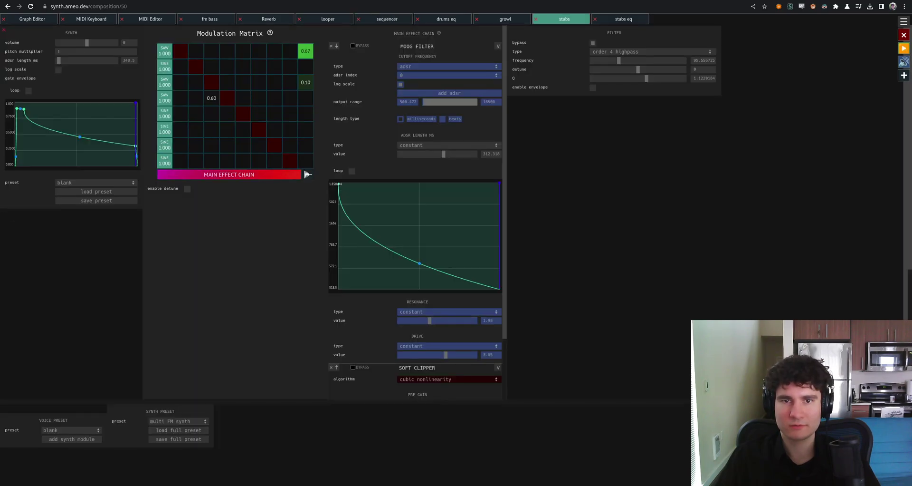
click(505, 19)
click(446, 19)
Clear everything to reset the workspace to scratch, and open the default composition's MIDI editor.
click(904, 35)
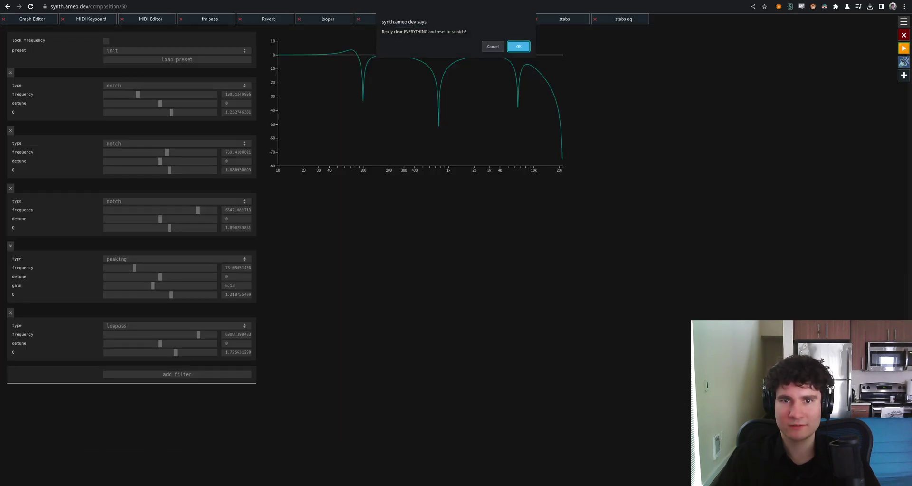
key(Return)
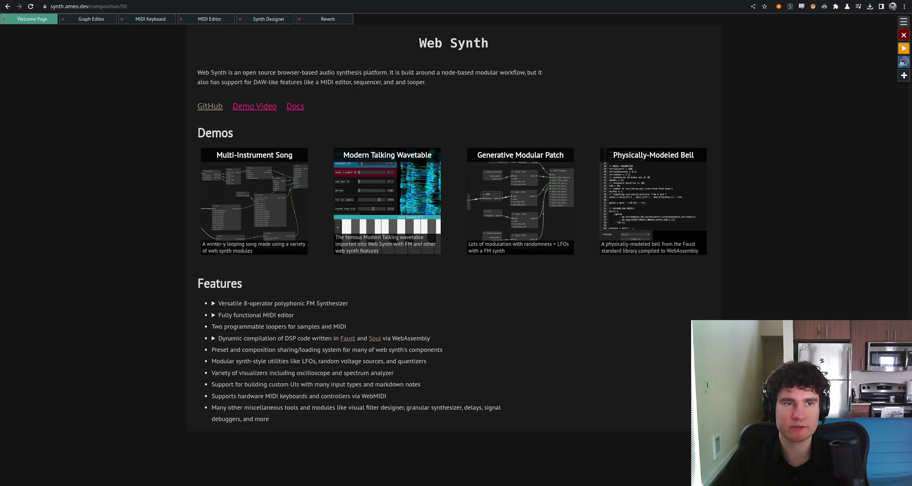
click(150, 19)
click(210, 19)
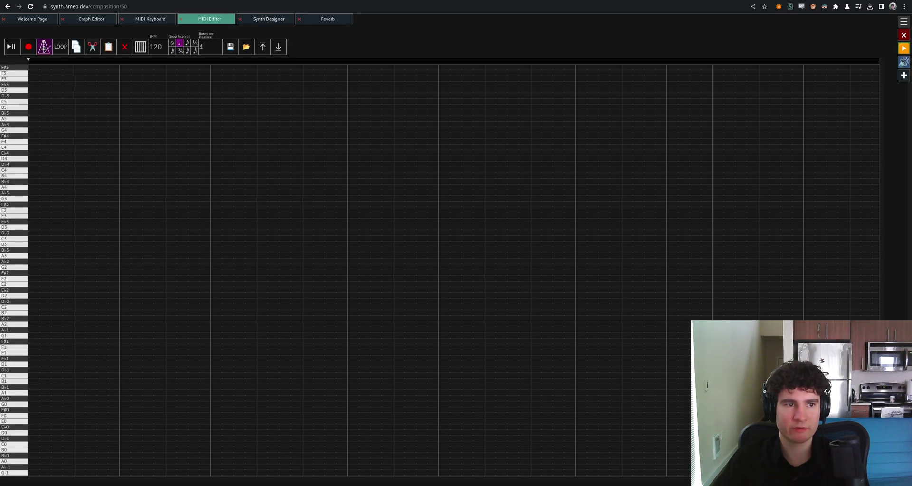
Examine the default composition's node graph, from the LFO and Scale + Shift chain to the Destination node.
mouse_move(33, 245)
mouse_down()
mouse_move(71, 244)
mouse_move(129, 278)
mouse_move(161, 278)
mouse_up()
key(space)
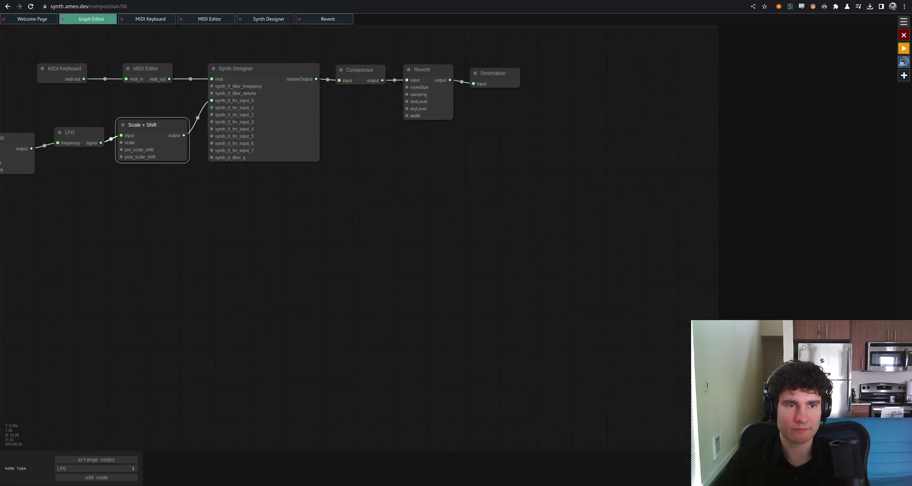
drag(212, 204, 350, 266)
double_click(350, 266)
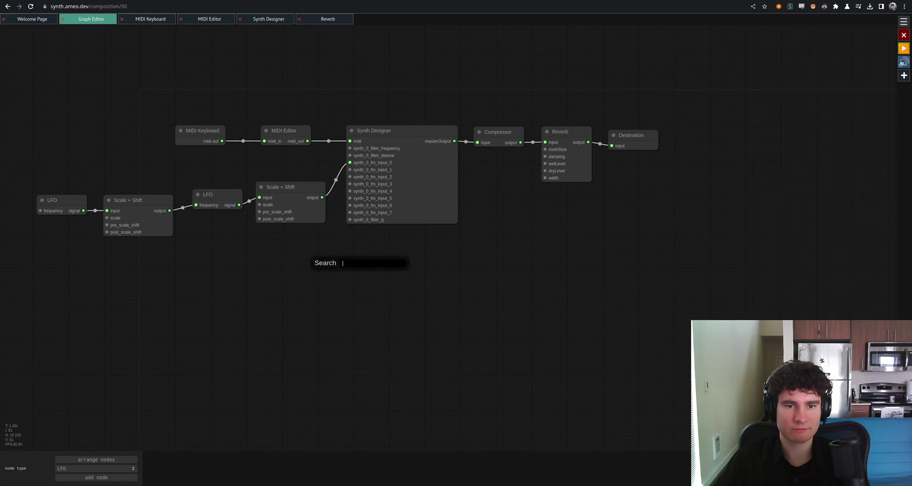
key(Escape)
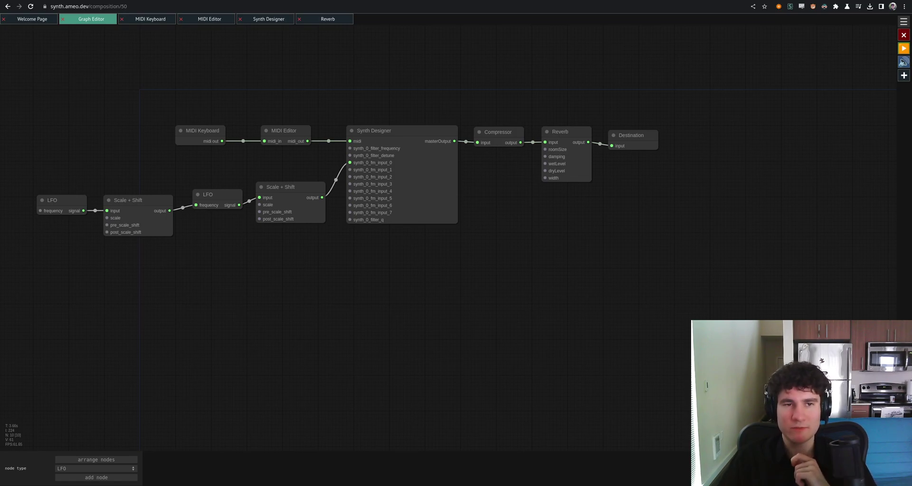
Reset the workspace again and load the Multi-Instrument Song demo from the welcome page.
click(904, 35)
key(Return)
click(255, 202)
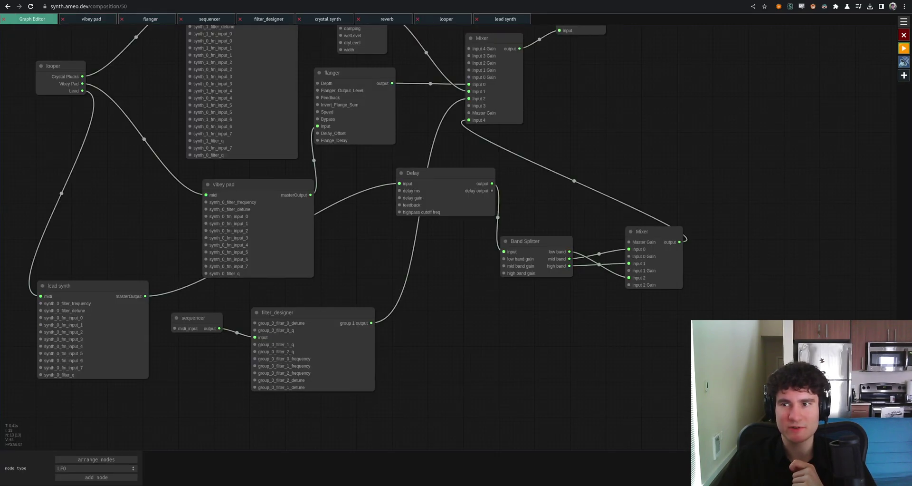
Start playback of the Multi-Instrument Song demo and look over its node graph.
click(904, 49)
drag(703, 118, 776, 181)
click(903, 62)
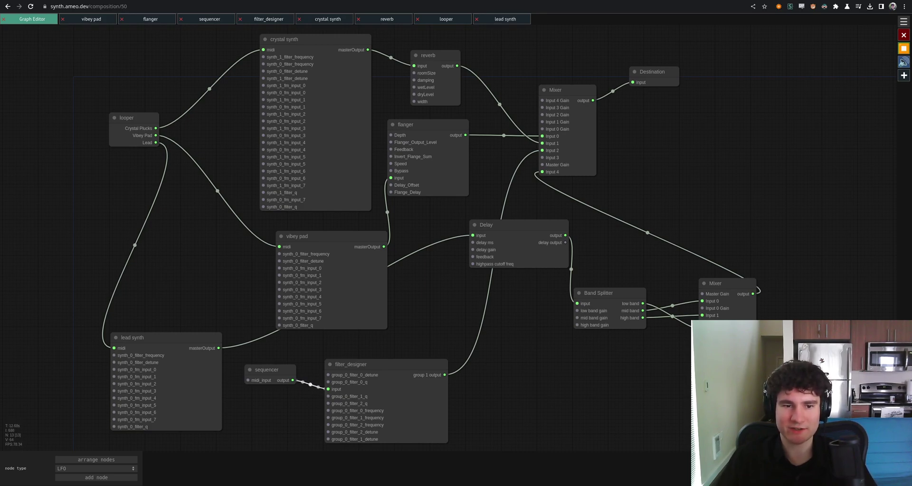
Move the sequencer node slightly down and closer to the filter_designer node, and stop playback.
drag(267, 370, 275, 381)
click(281, 413)
drag(280, 413, 299, 433)
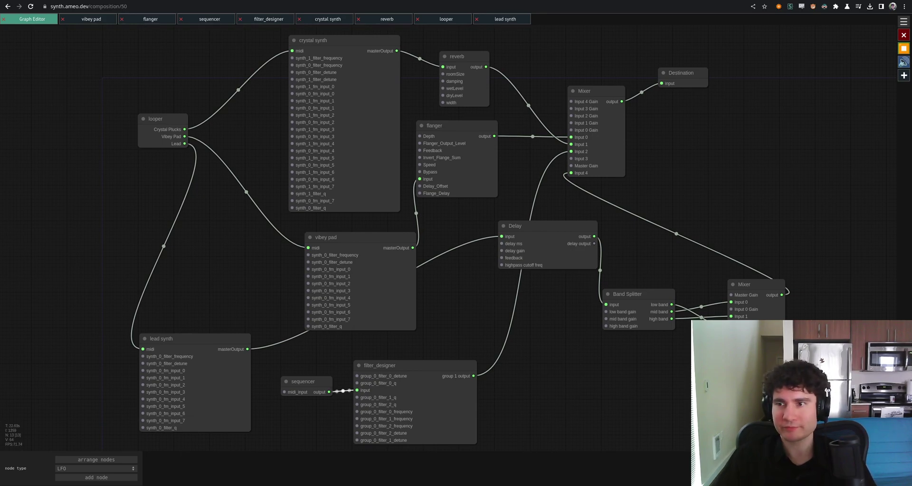
key(space)
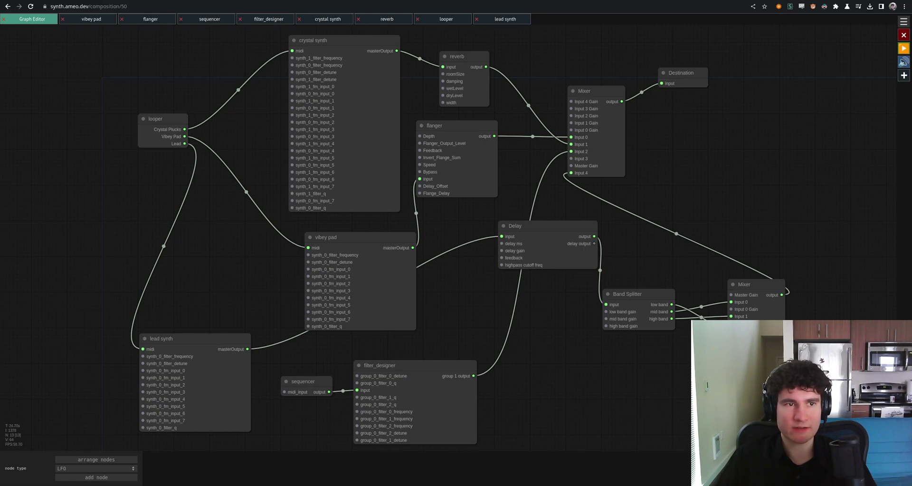
Open the standalone FM synth page at synth.ameo.dev/fm.html in a new browser tab.
key(ctrl+Tab)
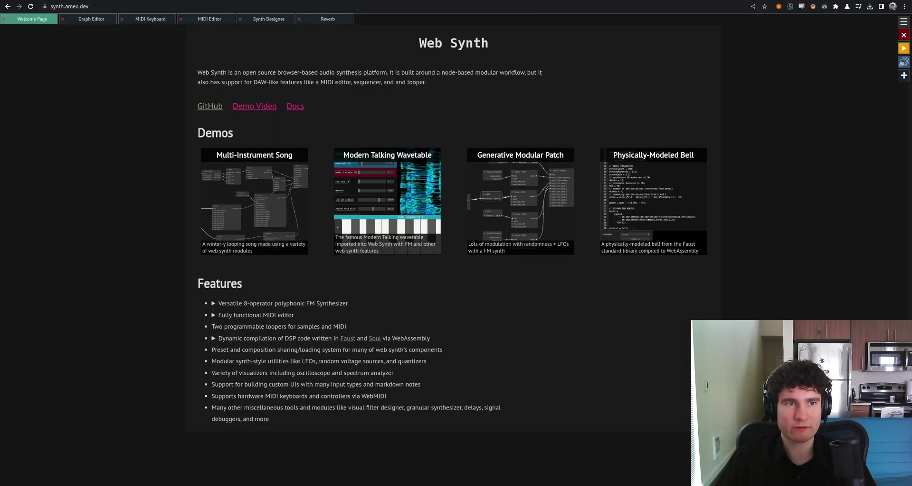
key(ctrl+l)
key(Escape)
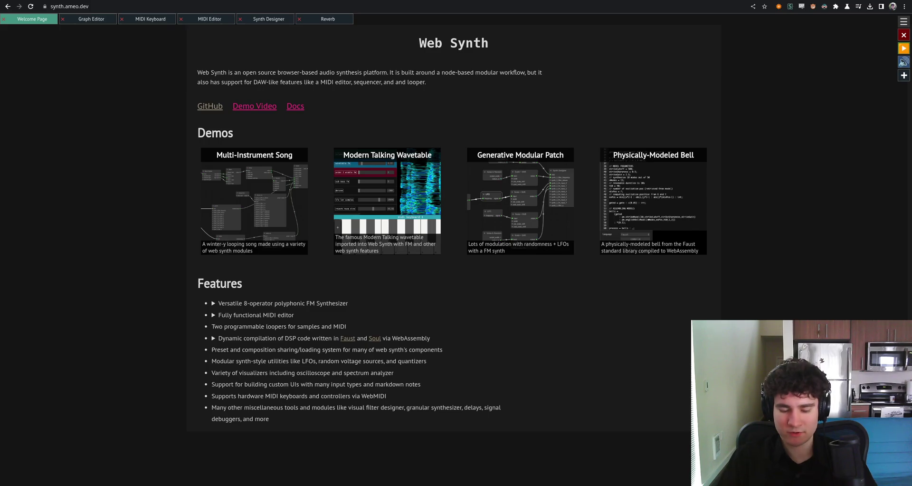
key(ctrl+t)
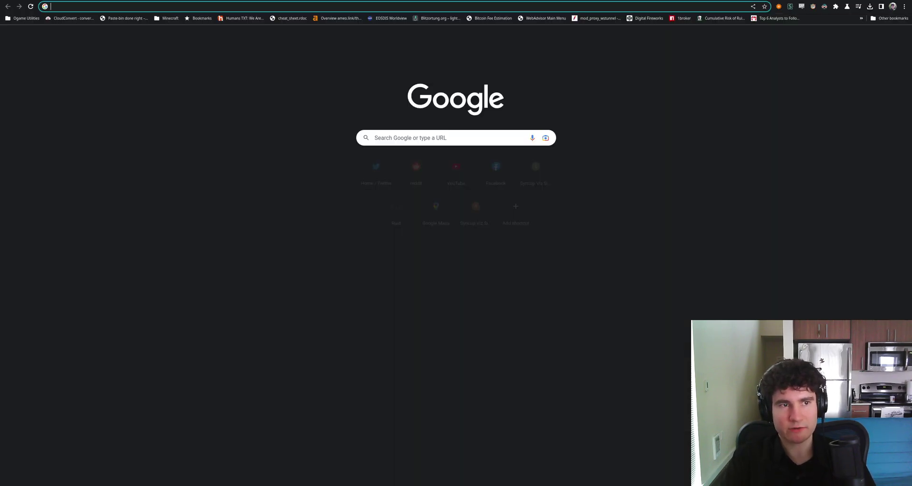
text(synth.ameo.dev/fm)
key(Return)
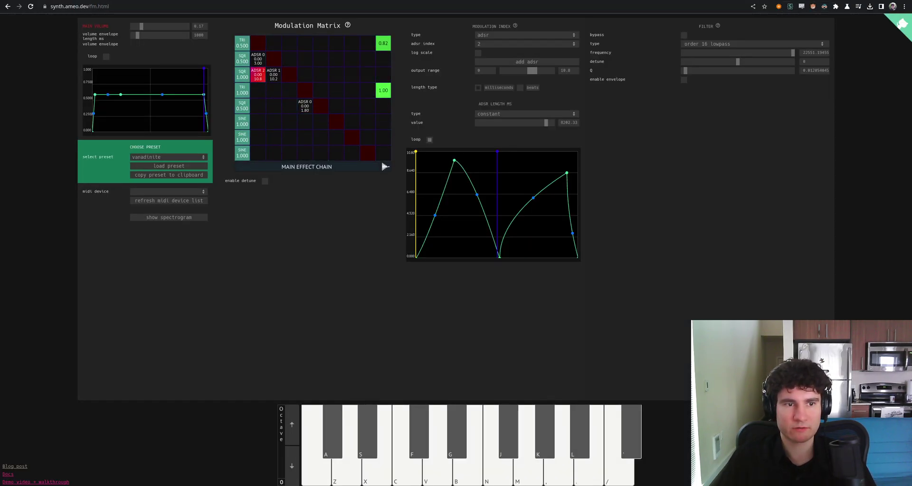
Load the simple donk preset and try it with several keyboard notes at a raised main volume.
click(169, 157)
click(169, 166)
key(v)
key(x)
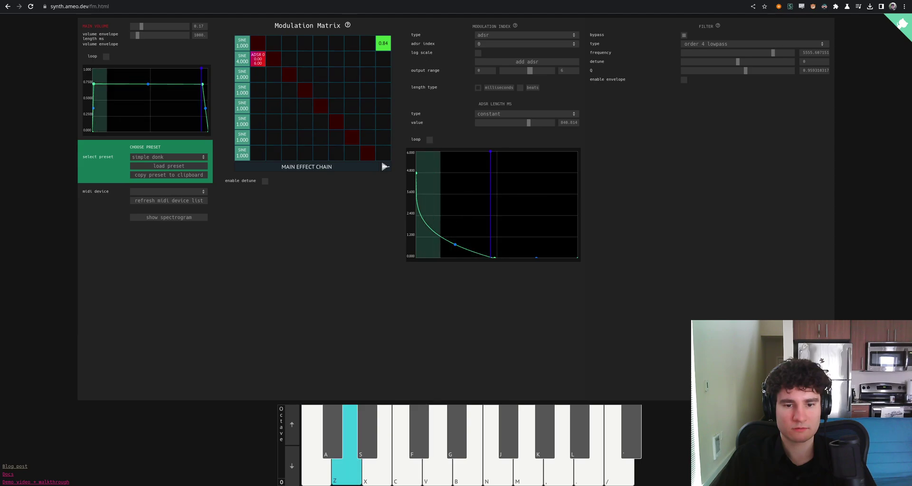
key(v)
key(v)
key(z)
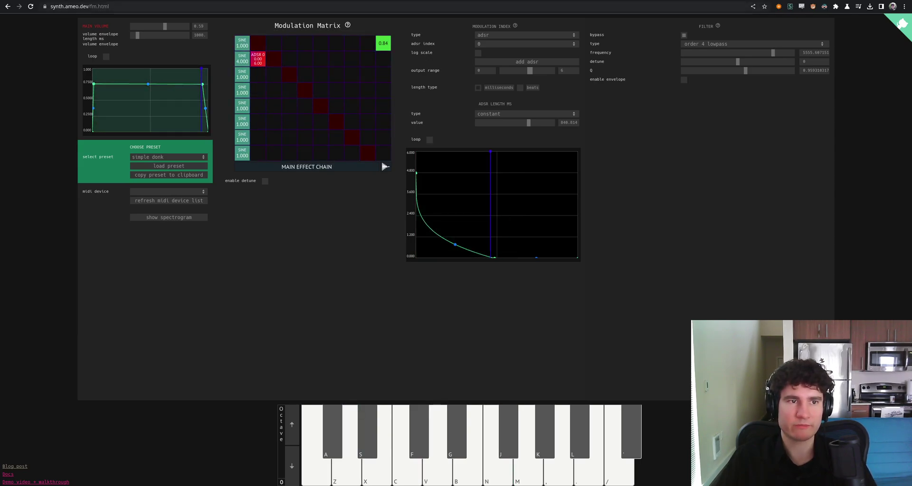
Point out the FM synth page's address and play more notes with the simple donk preset.
drag(114, 6, 91, 7)
key(Escape)
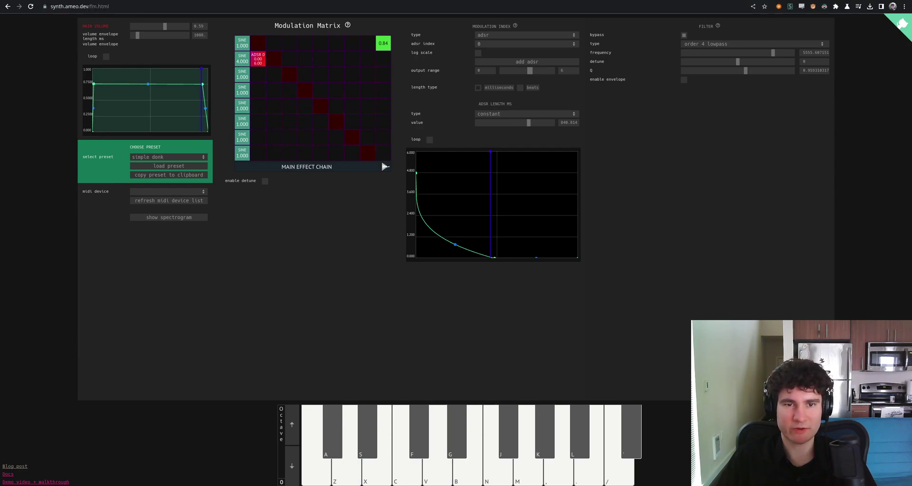
key(m)
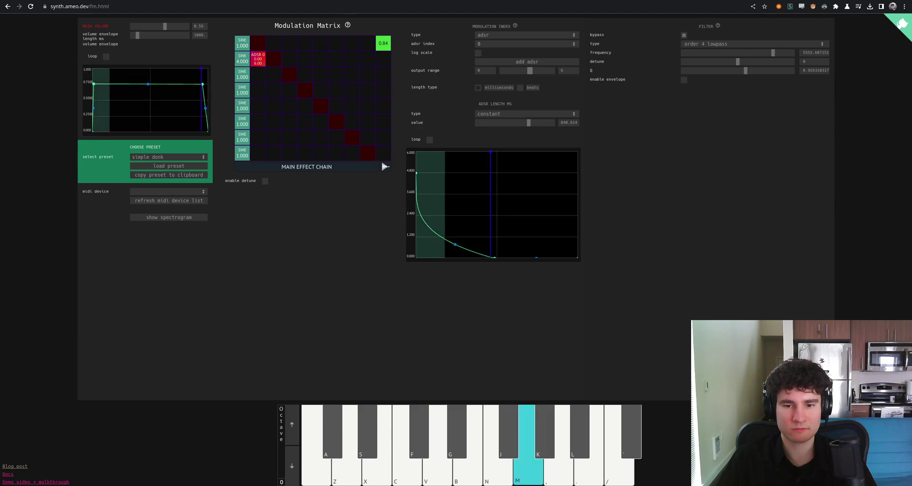
key(c)
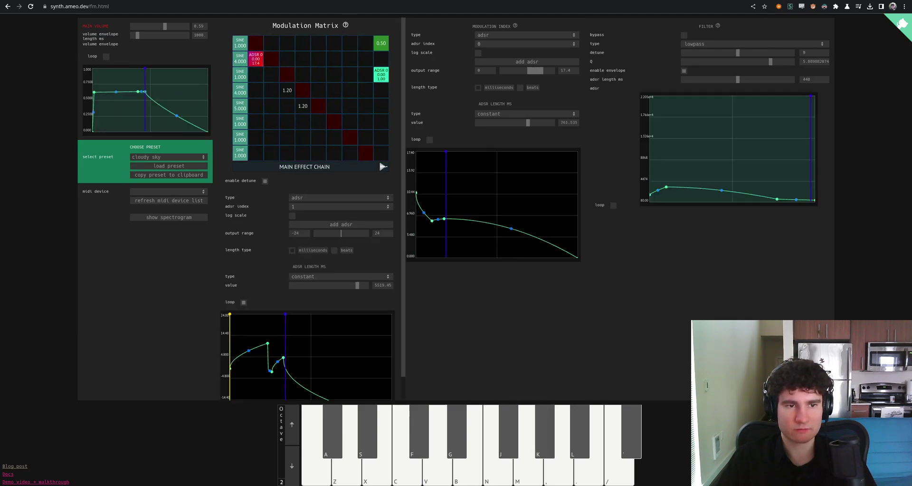
Load the cloudy sky preset and play a few notes with it in octave 2.
key(v)
key(z)
key(x)
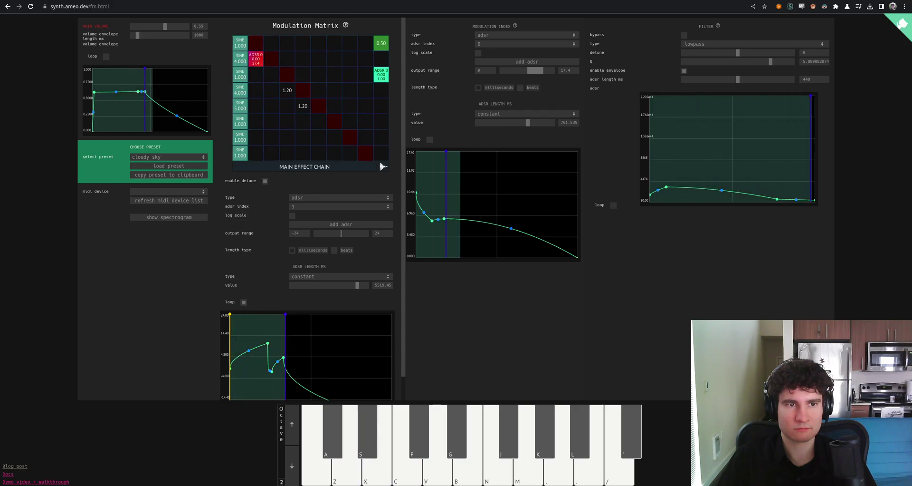